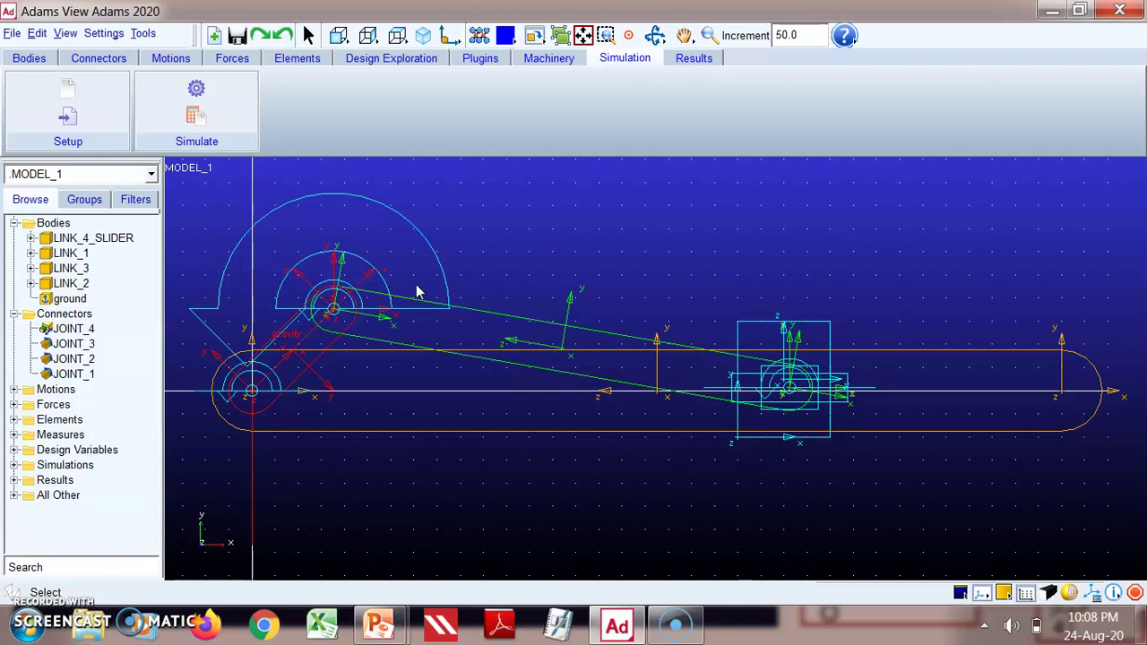
# Step: Lock LINK_1 to ground with fixed joint JOINT_5 placed at LINK_1.cm
pyautogui.moveTo(373, 299); pyautogui.dragTo(339, 355)
pyautogui.moveTo(385, 310); pyautogui.dragTo(450, 285)
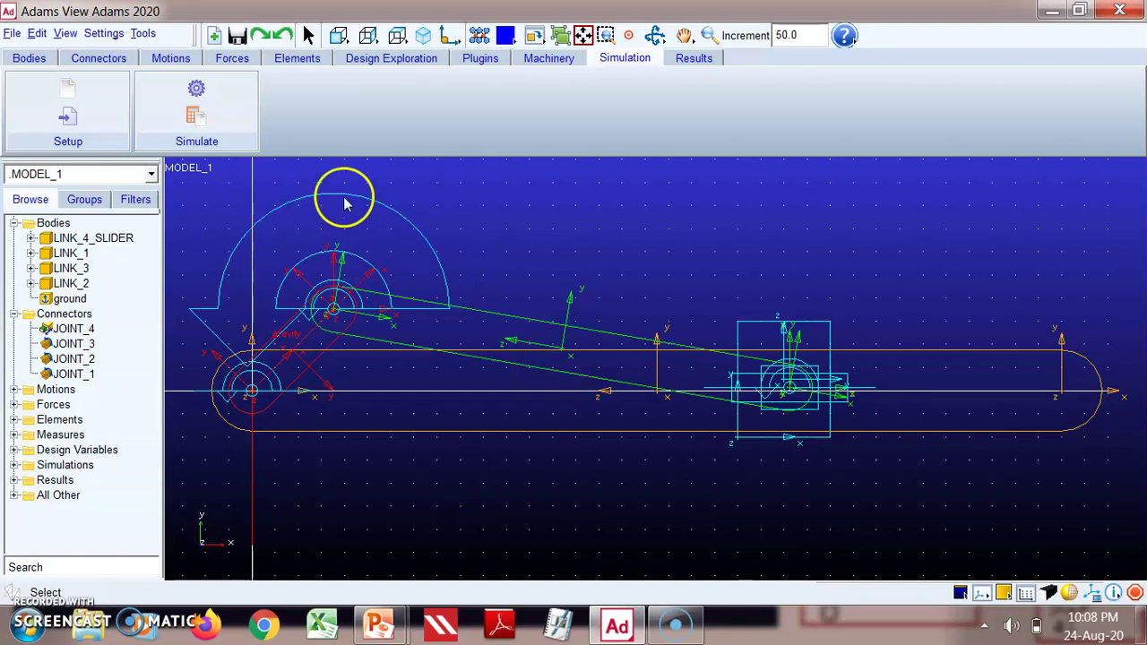
pyautogui.click(103, 61)
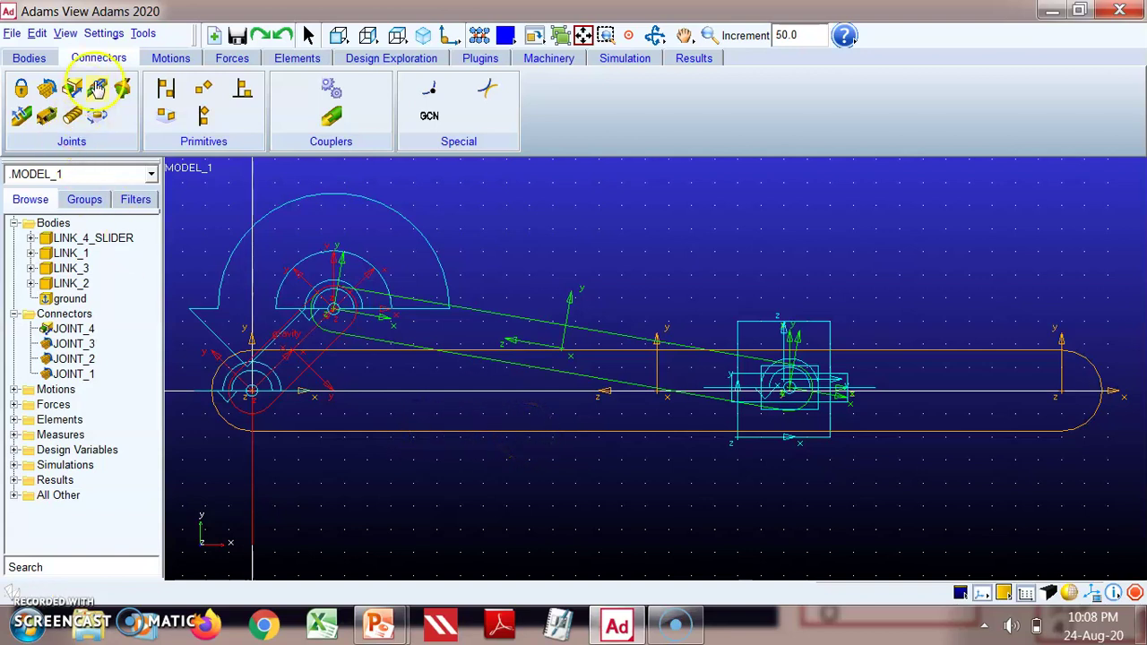
pyautogui.click(22, 89)
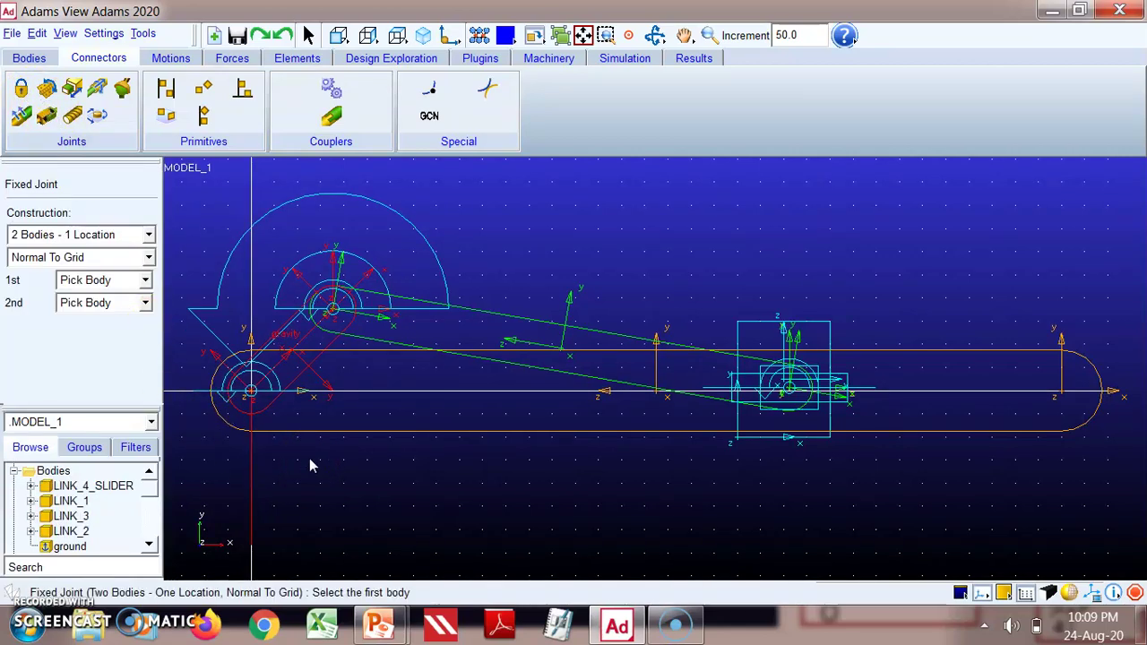
pyautogui.click(341, 437)
pyautogui.click(344, 453)
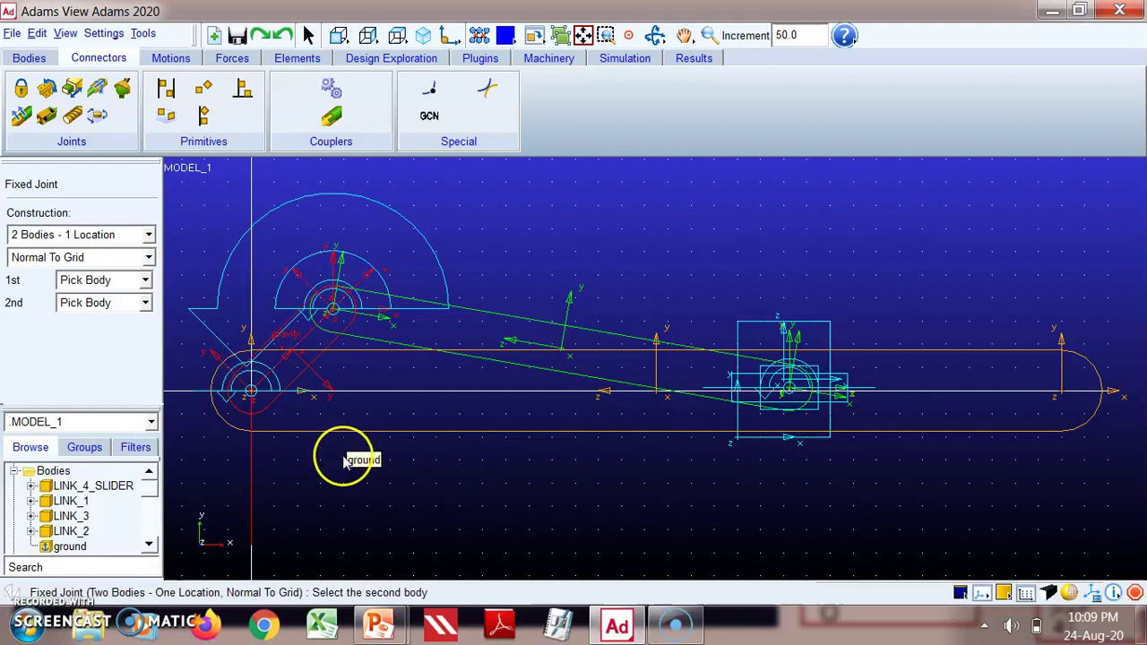
pyautogui.click(657, 391)
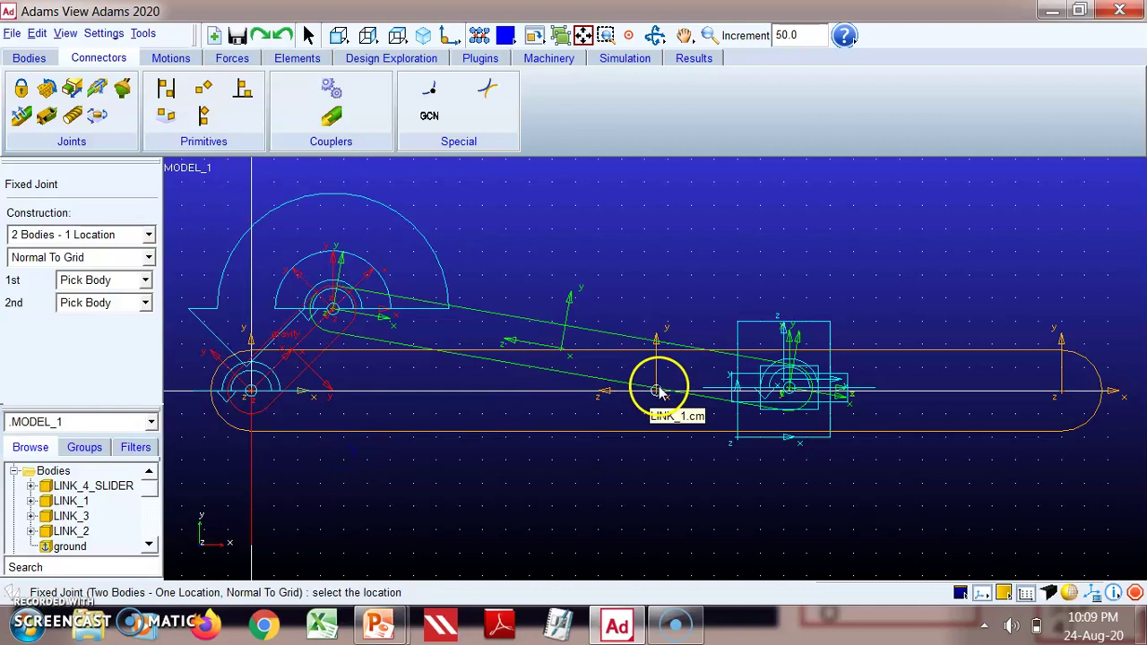
pyautogui.click(338, 372)
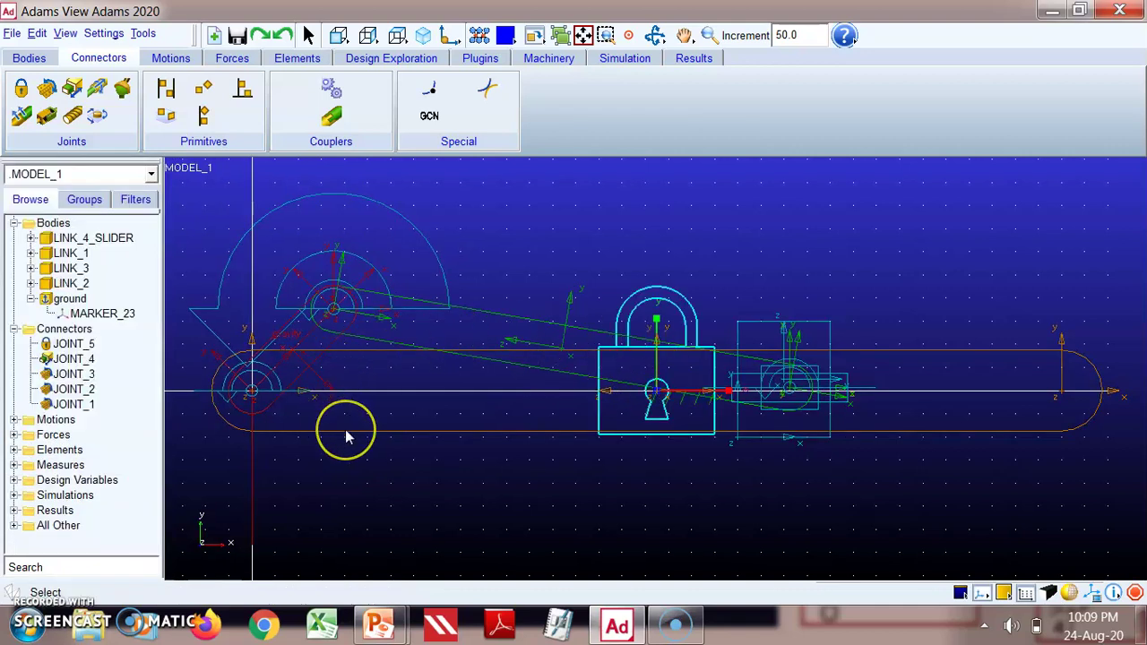
pyautogui.click(293, 281)
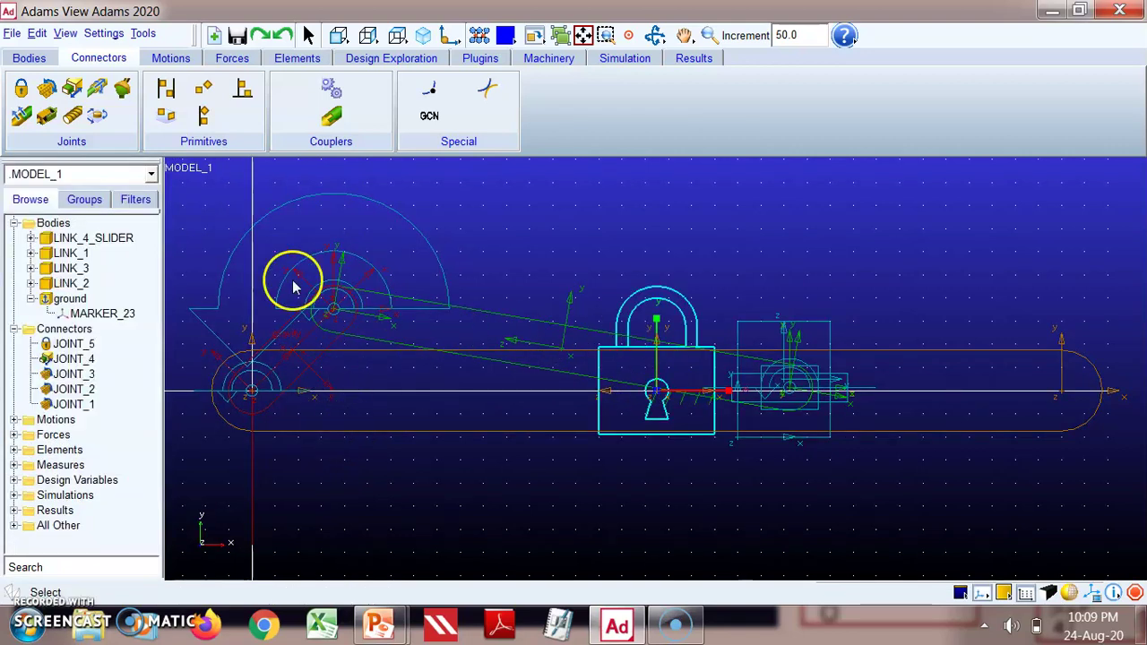
# Step: Add a rotational joint motion of 10rad speed to JOINT_2
pyautogui.click(173, 57)
pyautogui.click(67, 115)
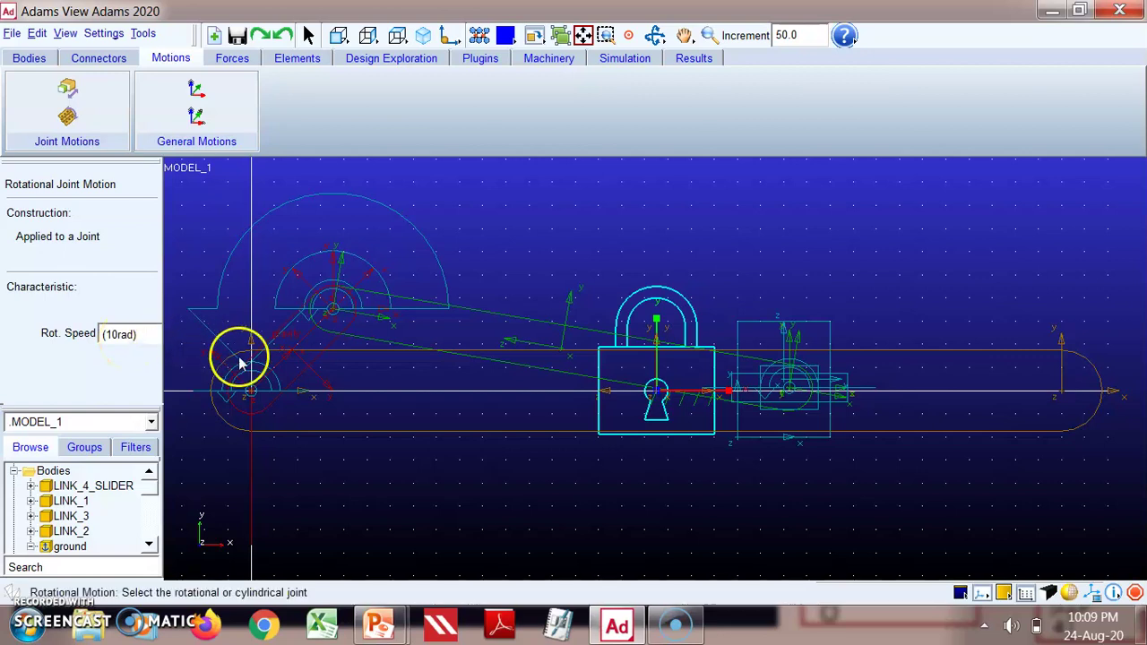
pyautogui.click(392, 352)
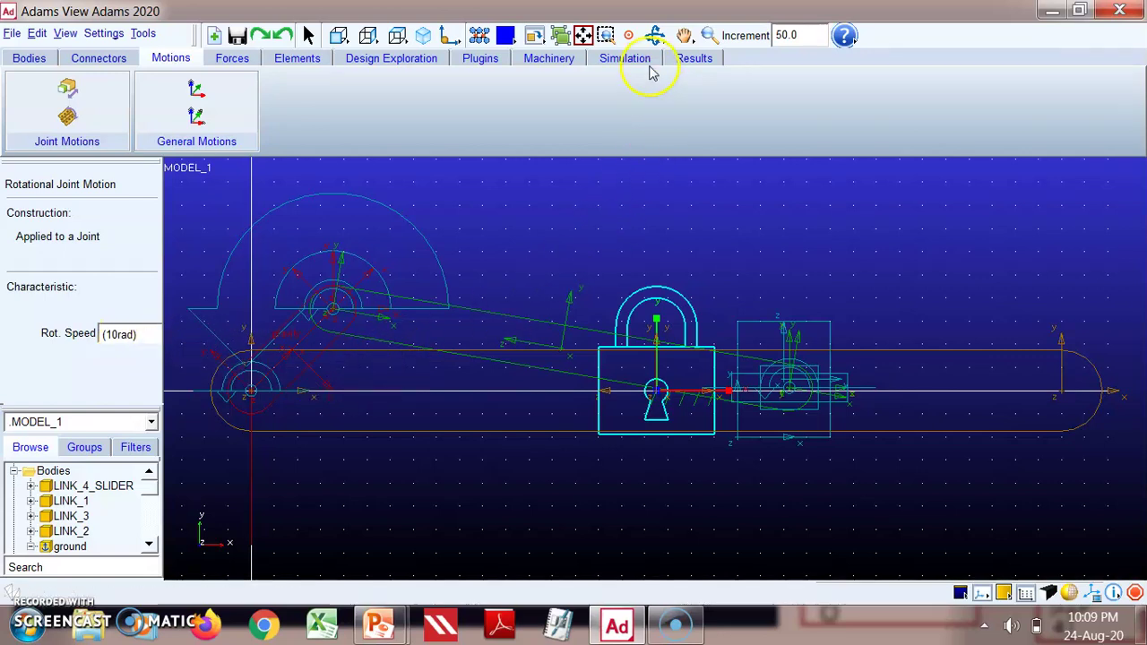
pyautogui.click(636, 58)
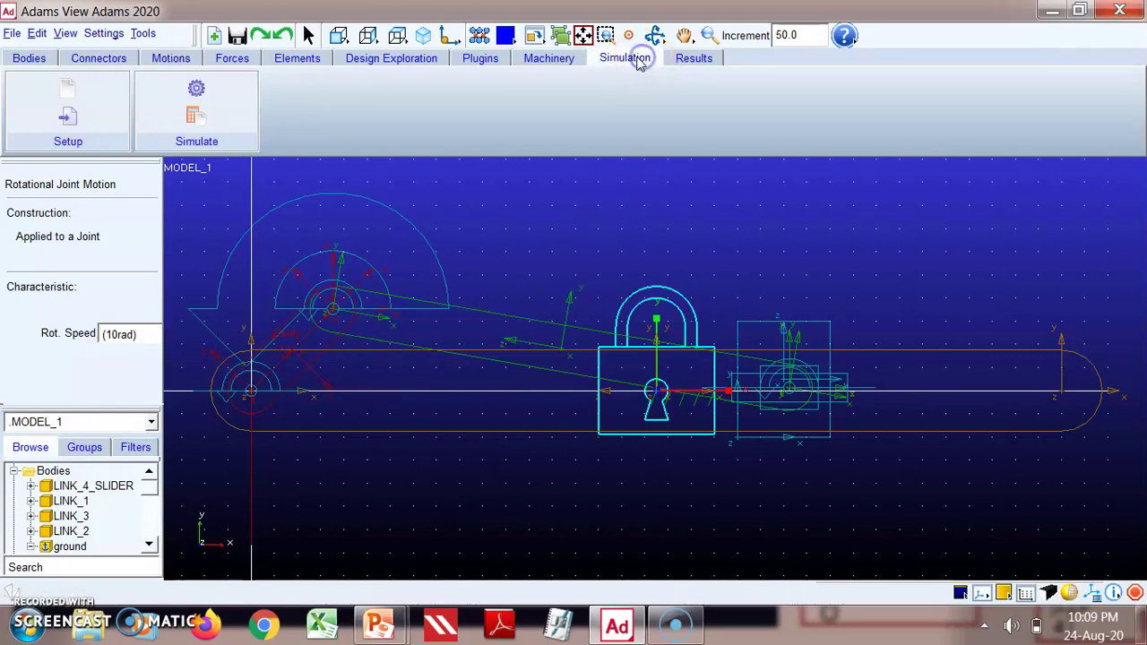
# Step: Run the 15-second simulation with LINK_1 fixed, stop it early, and reset the model
pyautogui.click(196, 93)
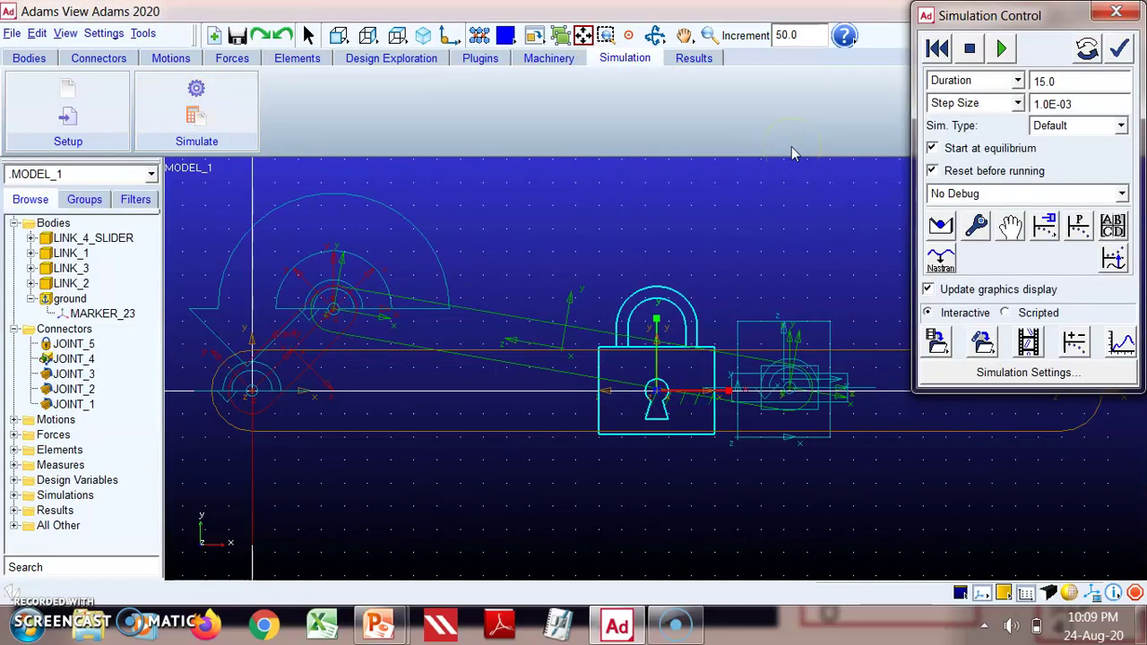
pyautogui.click(1001, 50)
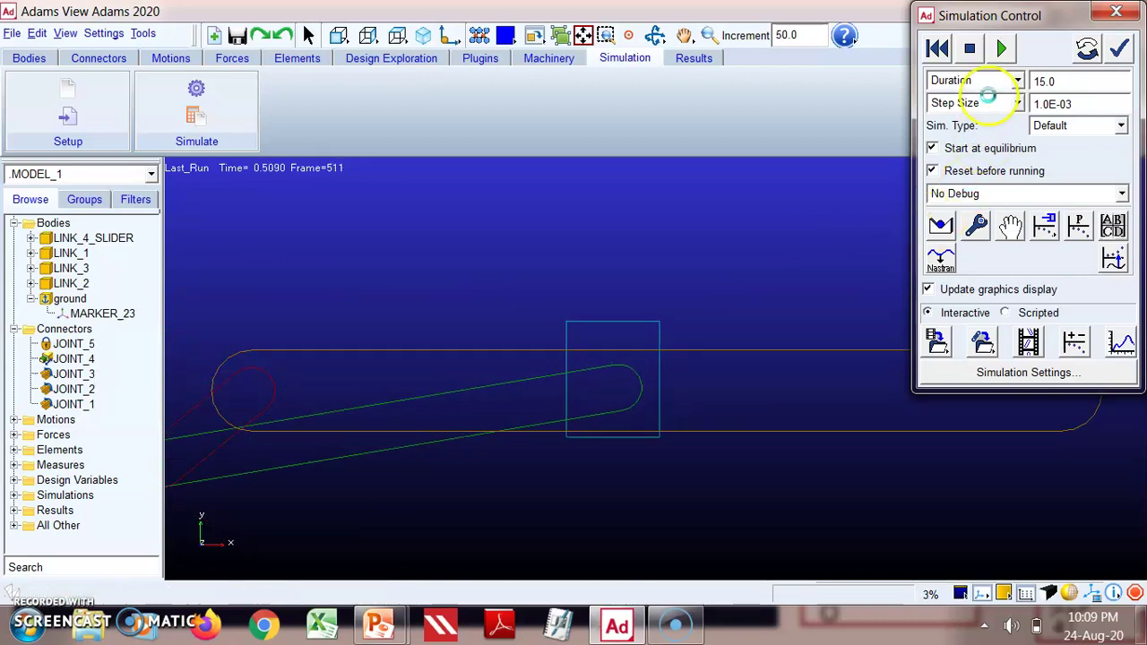
pyautogui.click(971, 50)
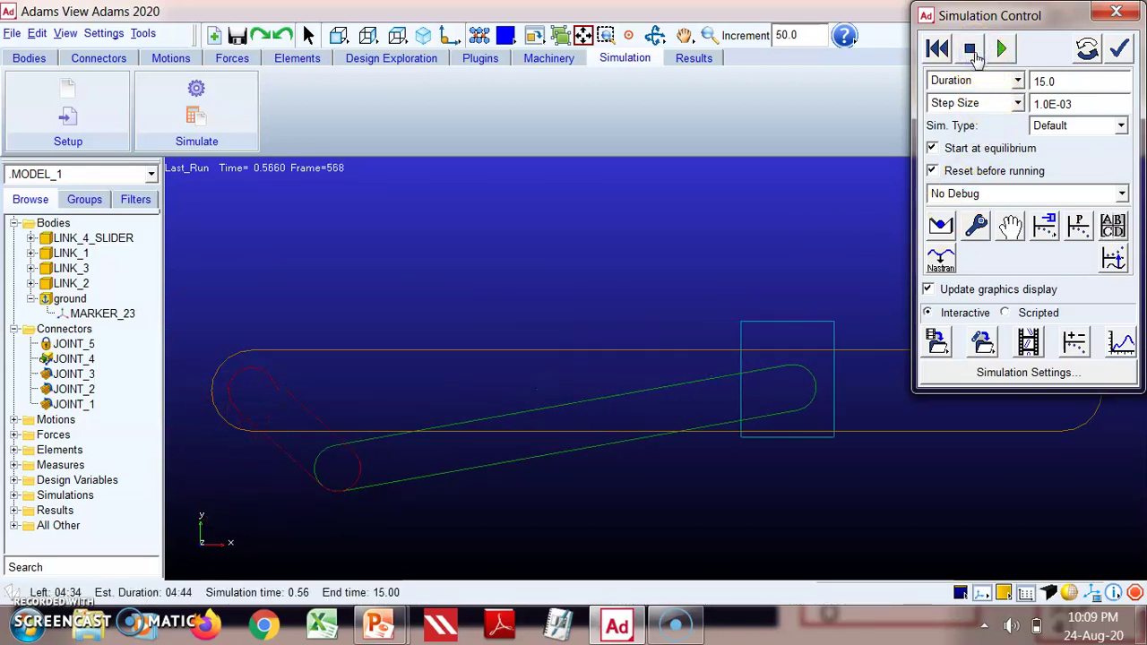
pyautogui.click(1116, 12)
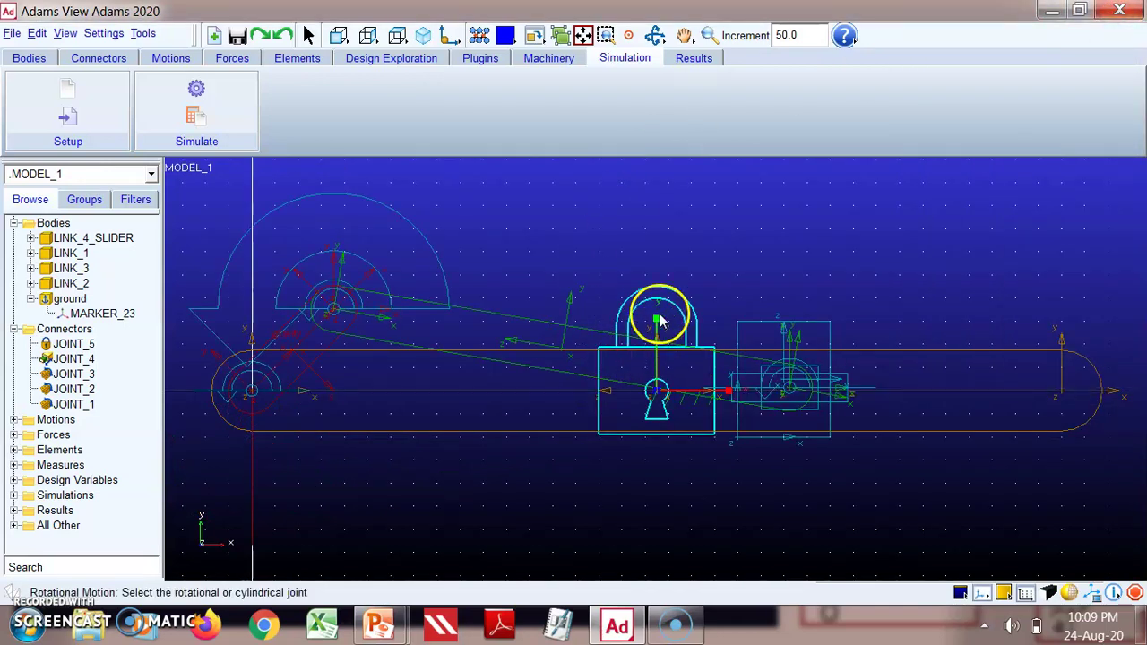
# Step: Delete fixed joint JOINT_5 from the model browser, leaving JOINT_1–JOINT_4
pyautogui.rightClick(65, 345)
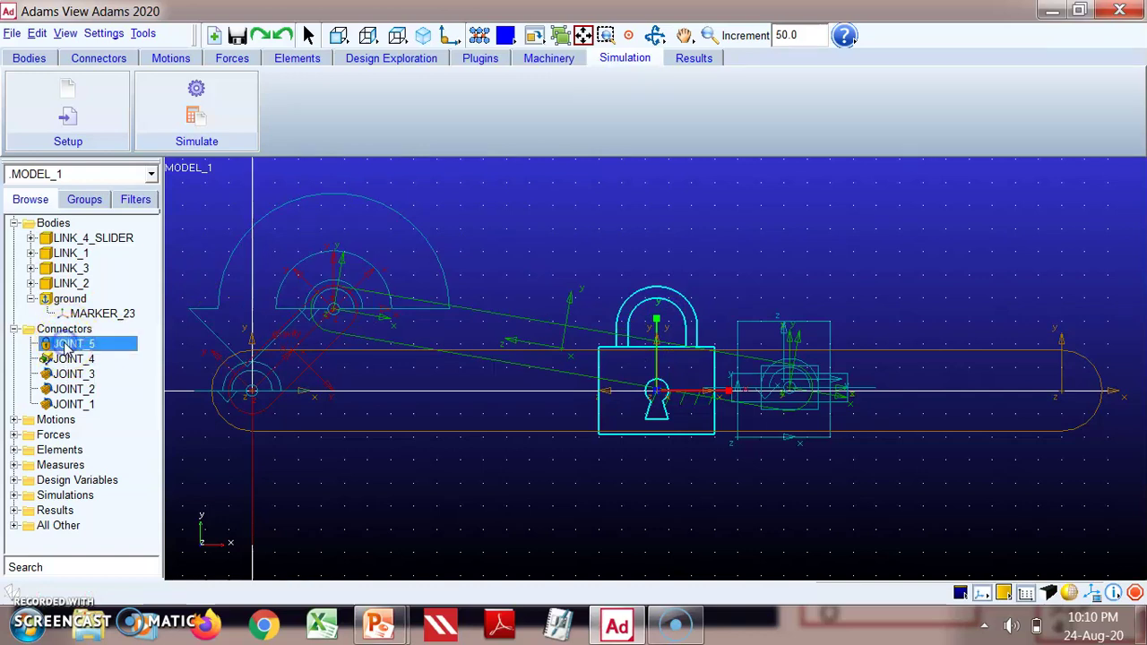
pyautogui.click(99, 487)
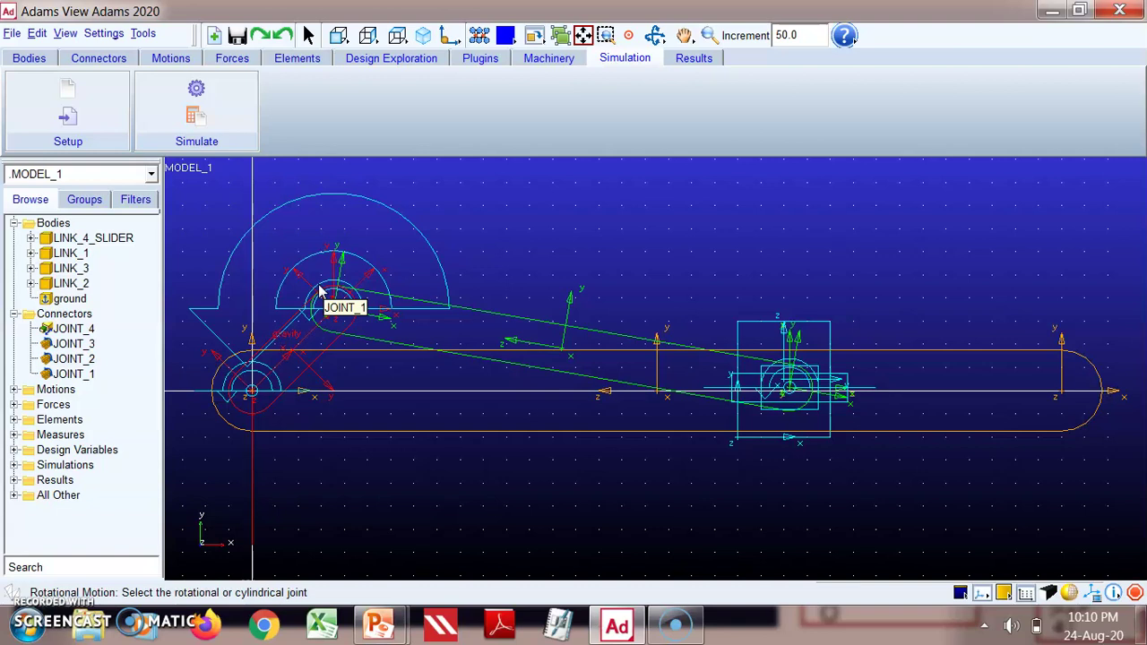
pyautogui.click(337, 282)
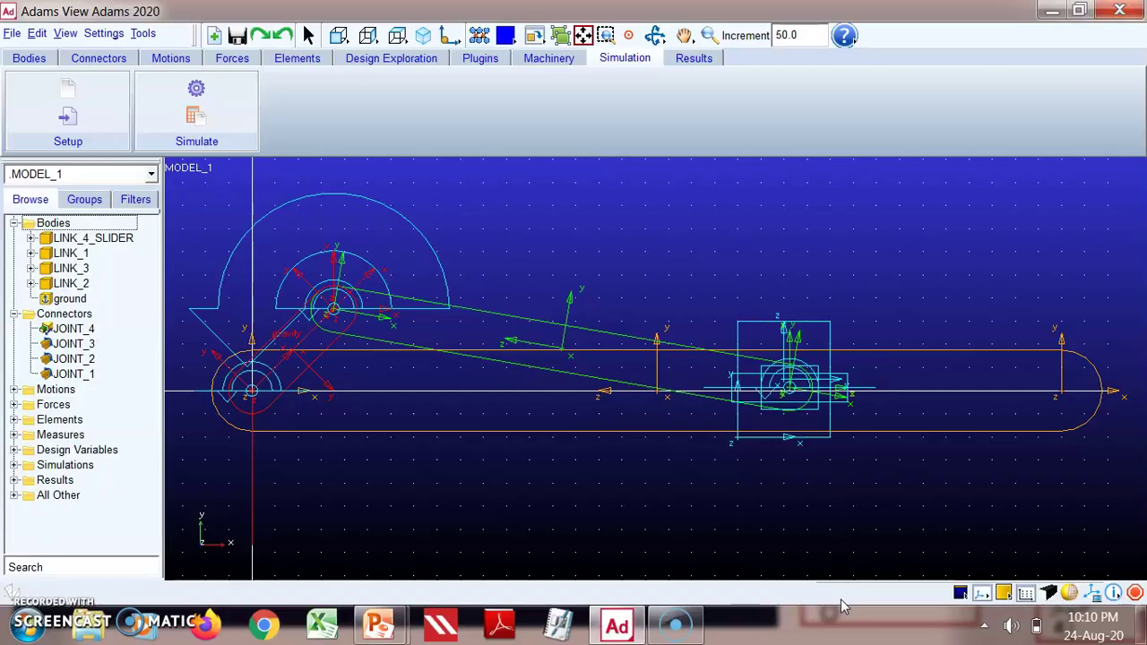
pyautogui.click(99, 59)
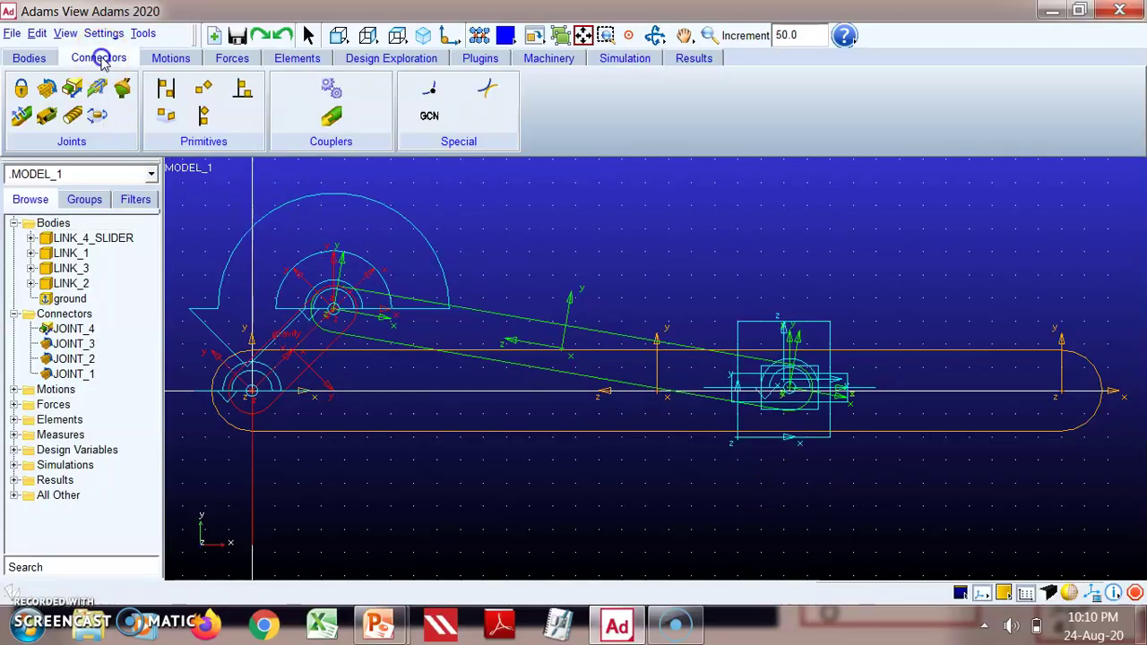
# Step: Lock LINK_2 to ground with fixed joint JOINT_5 placed at LINK_2.cm
pyautogui.click(22, 90)
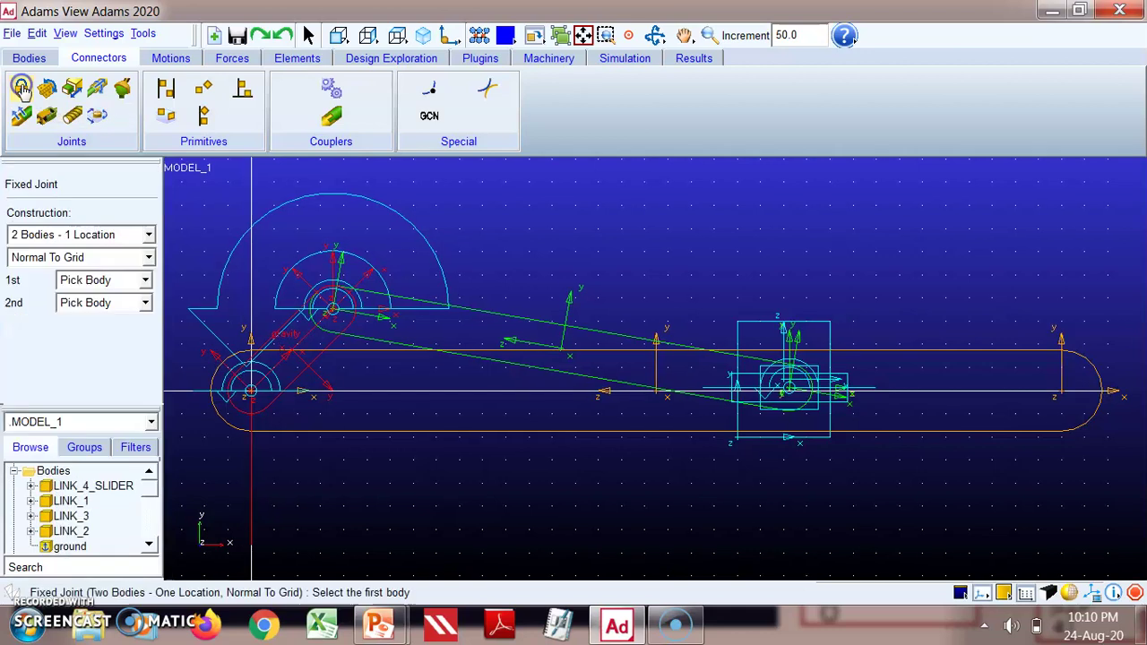
pyautogui.click(318, 365)
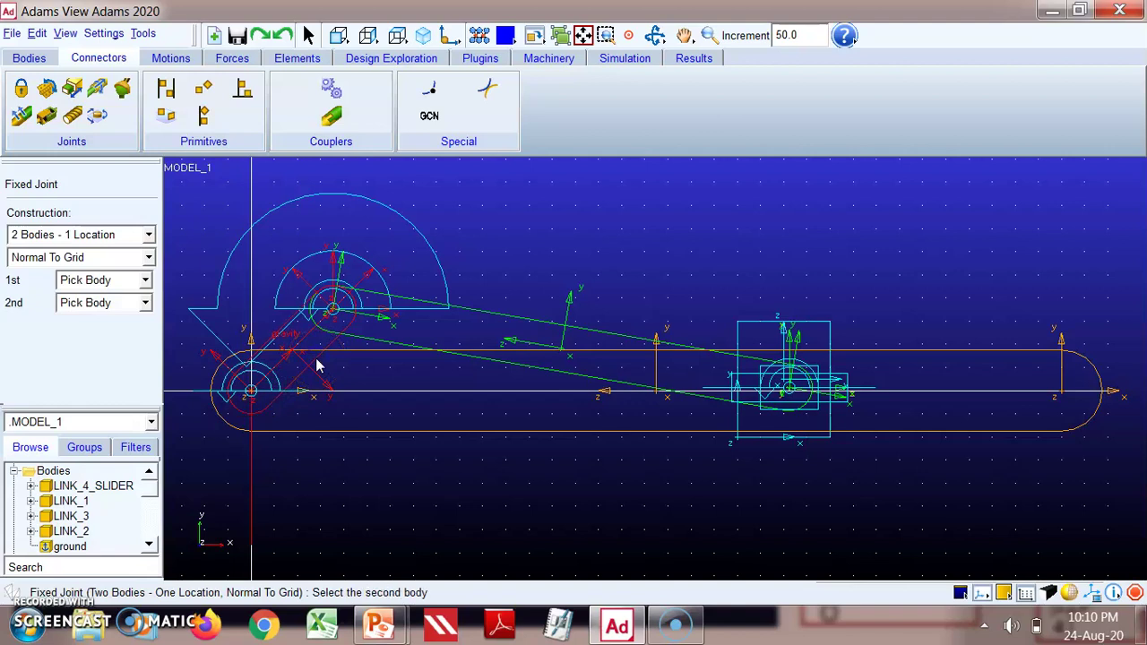
pyautogui.click(326, 446)
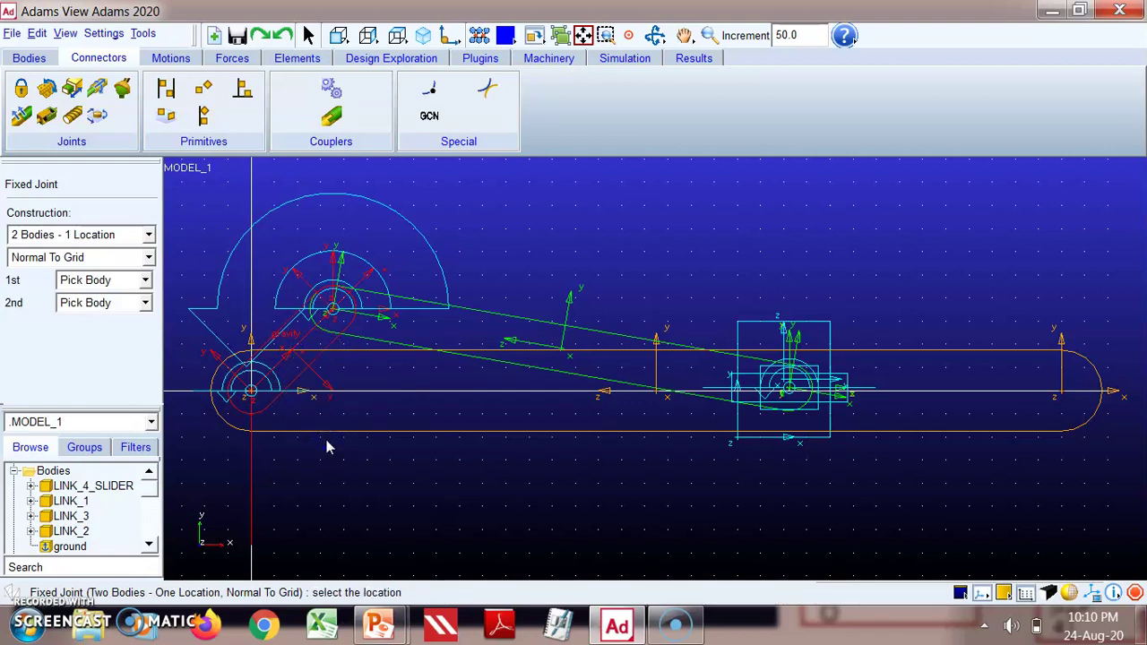
pyautogui.click(297, 351)
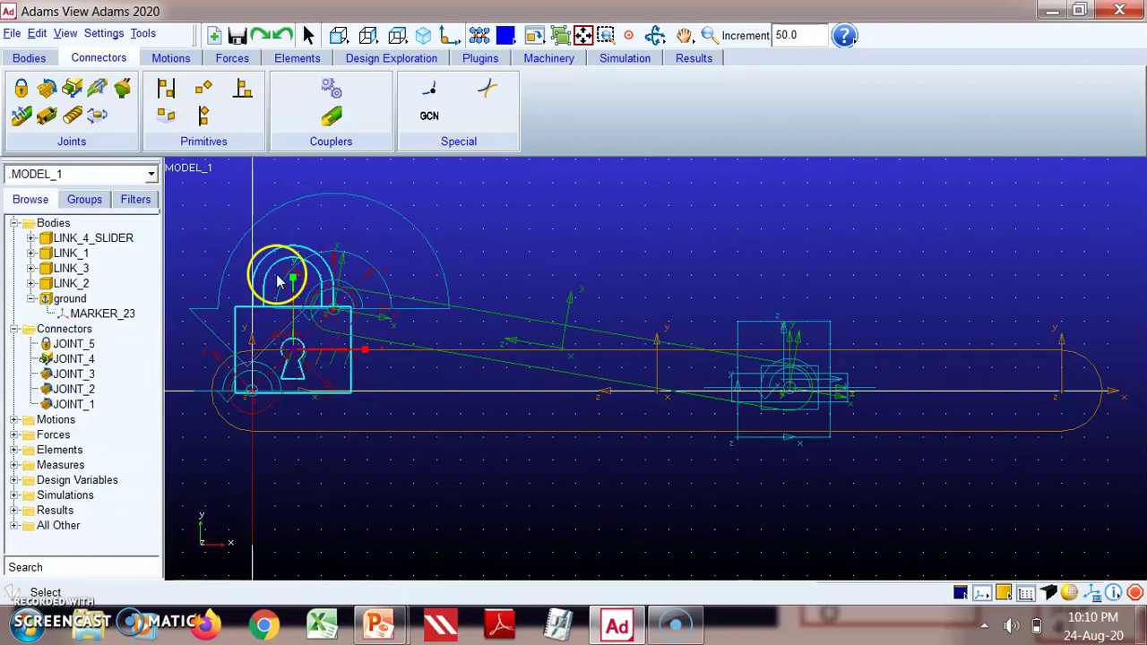
pyautogui.click(276, 353)
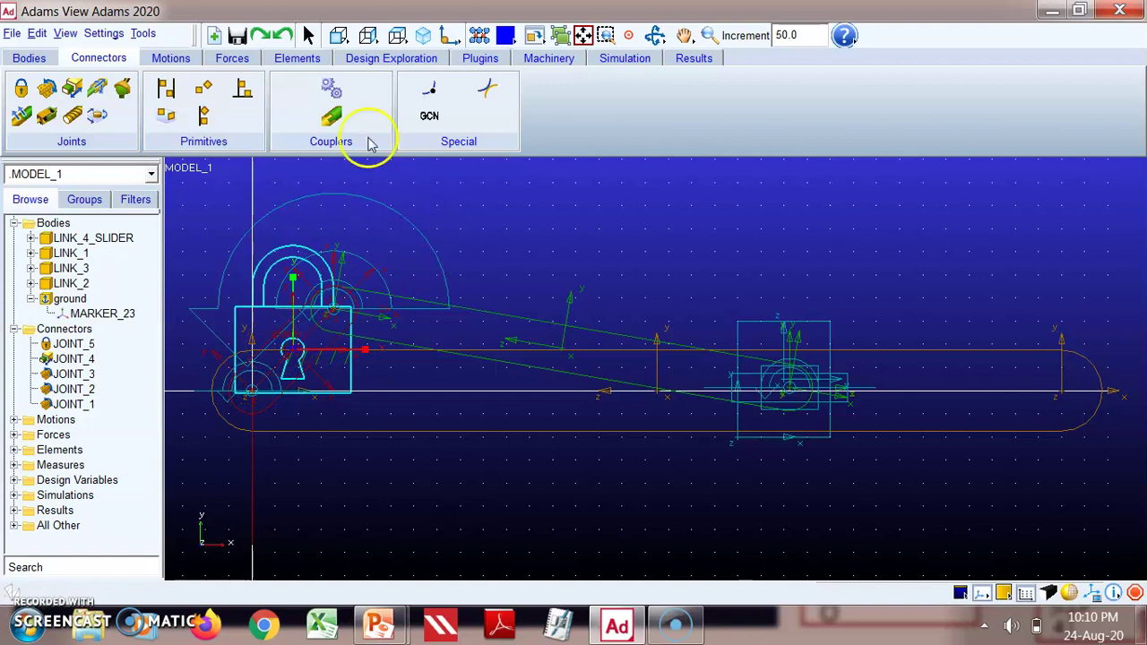
pyautogui.click(632, 58)
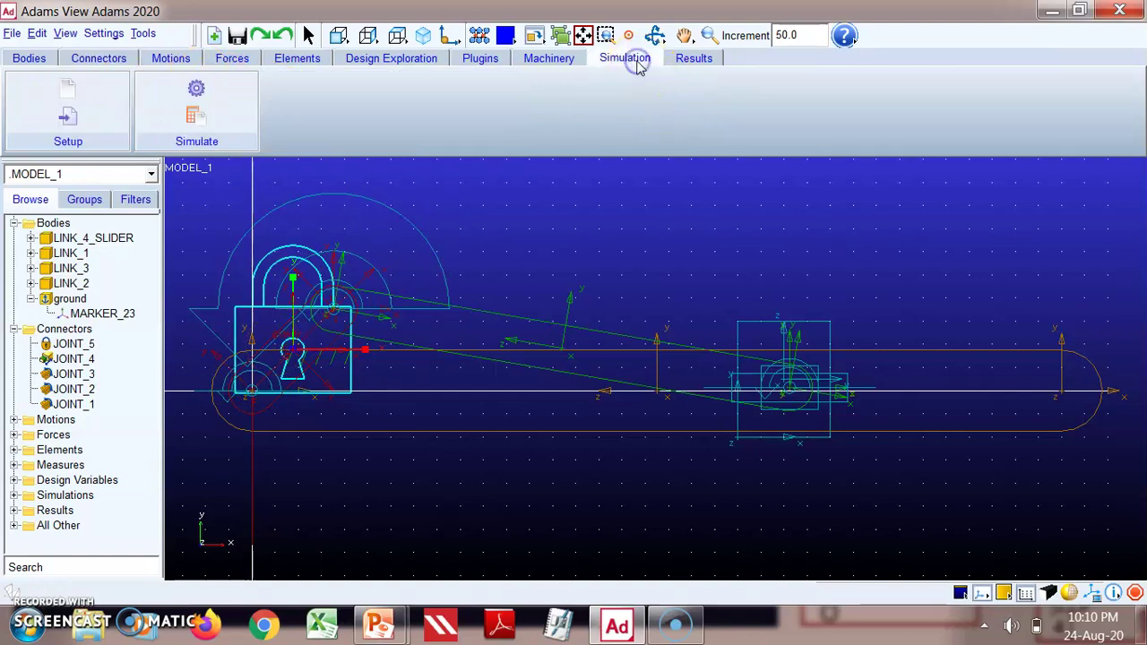
# Step: Start and stop the simulation with LINK_2 fixed, then zoom out and pan to frame the mechanism
pyautogui.click(219, 90)
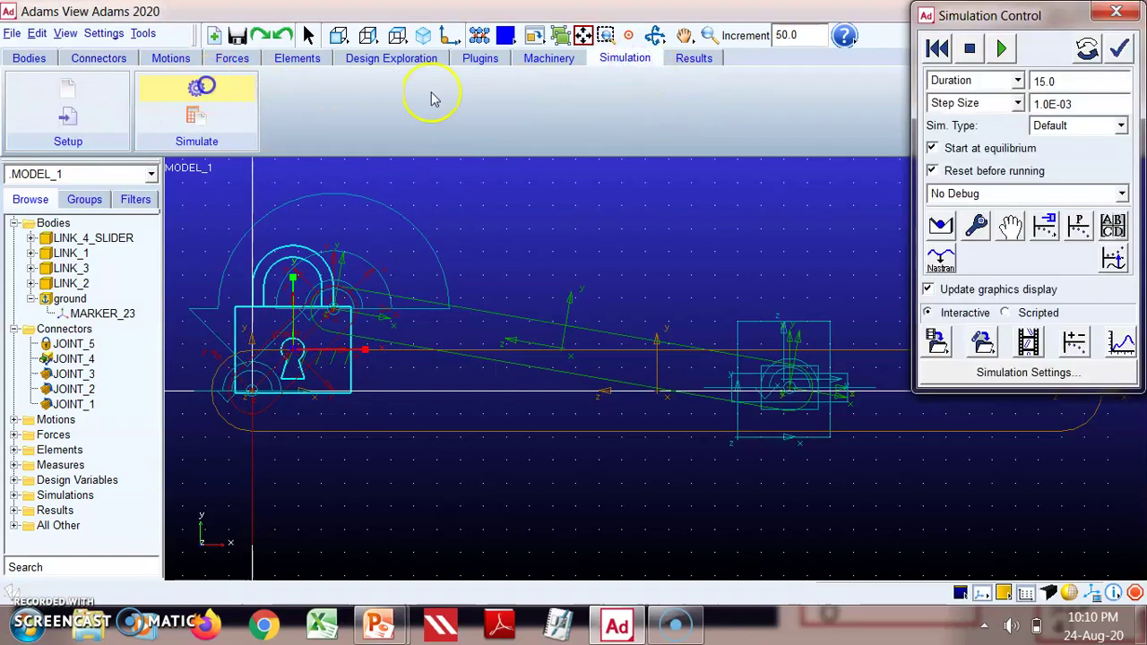
pyautogui.click(1001, 47)
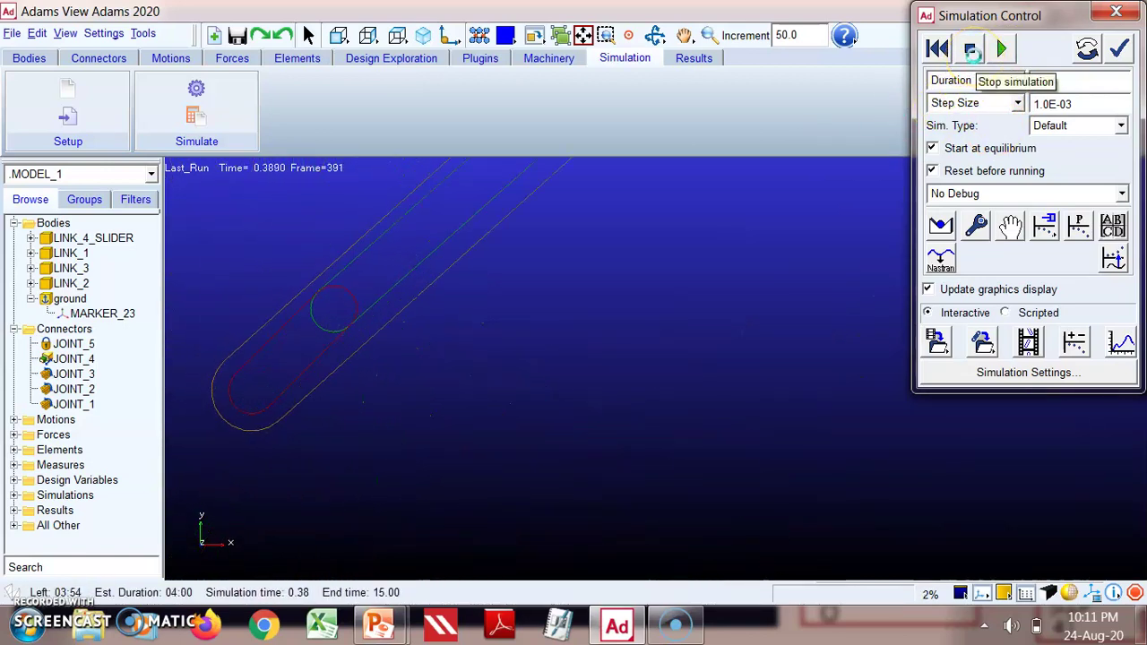
pyautogui.click(971, 51)
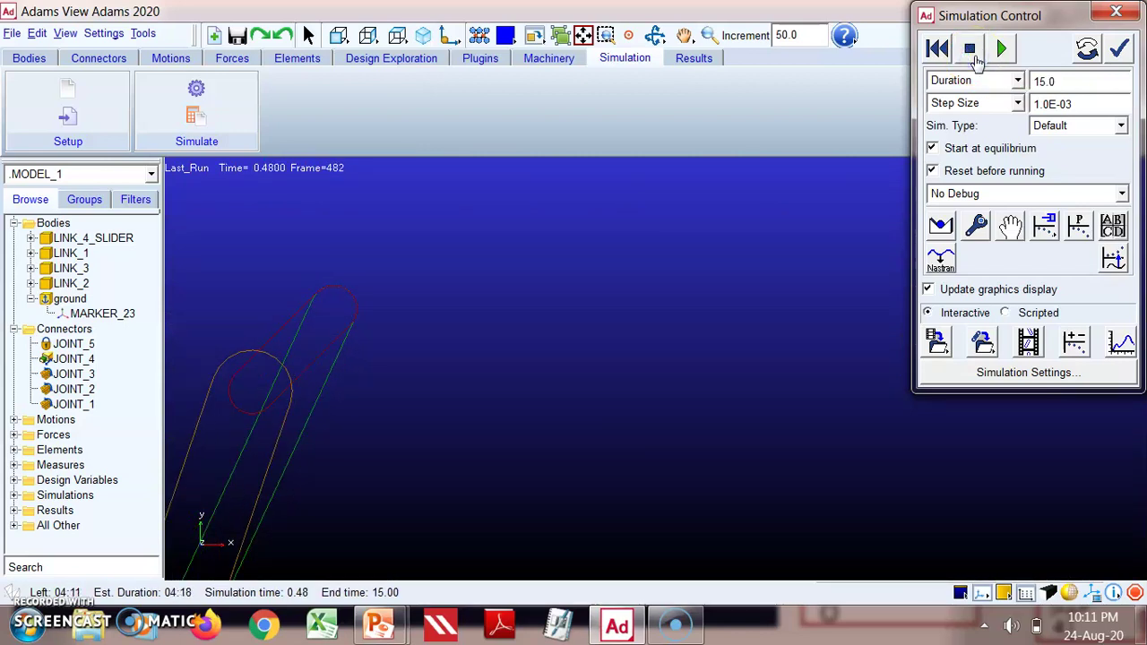
pyautogui.click(708, 35)
pyautogui.moveTo(668, 194); pyautogui.dragTo(669, 269)
pyautogui.click(684, 35)
pyautogui.moveTo(584, 346); pyautogui.dragTo(567, 270)
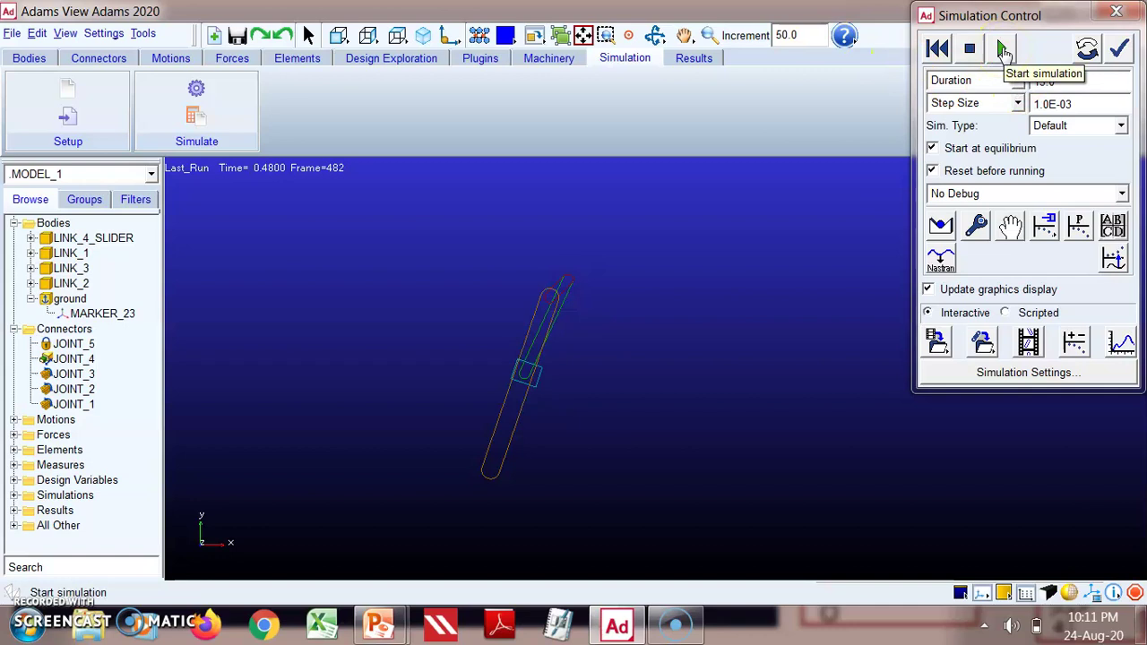
# Step: Rerun the simulation, zooming in and panning to follow the links, then reset the model
pyautogui.click(1003, 49)
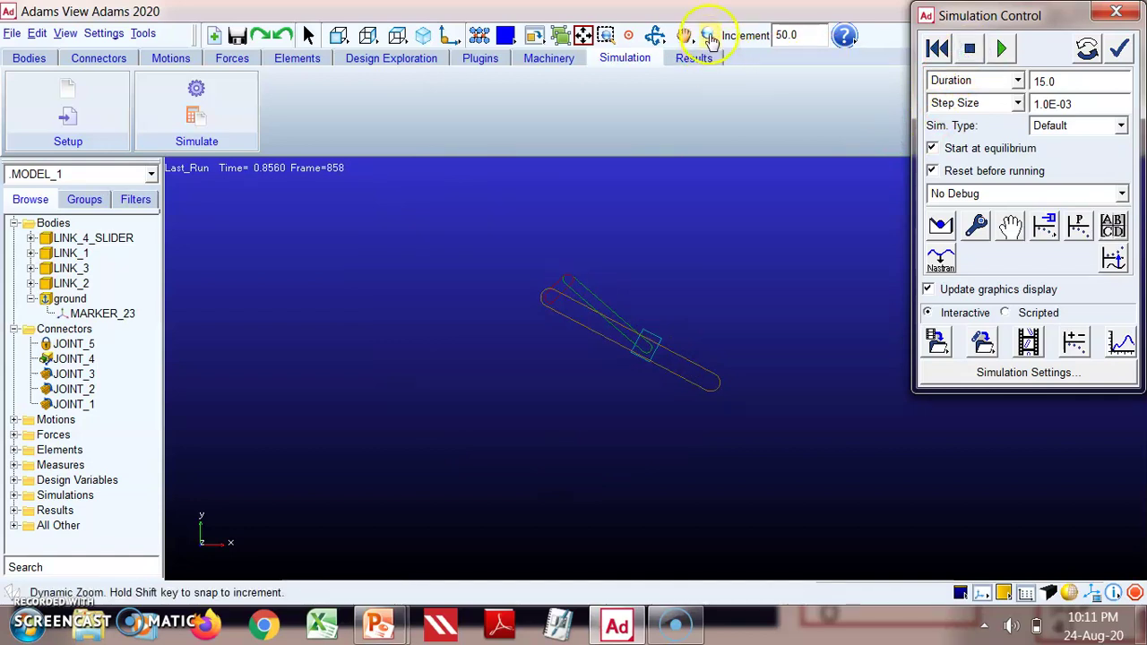
pyautogui.click(708, 35)
pyautogui.moveTo(615, 287); pyautogui.dragTo(696, 251)
pyautogui.click(683, 36)
pyautogui.moveTo(533, 195); pyautogui.dragTo(505, 271)
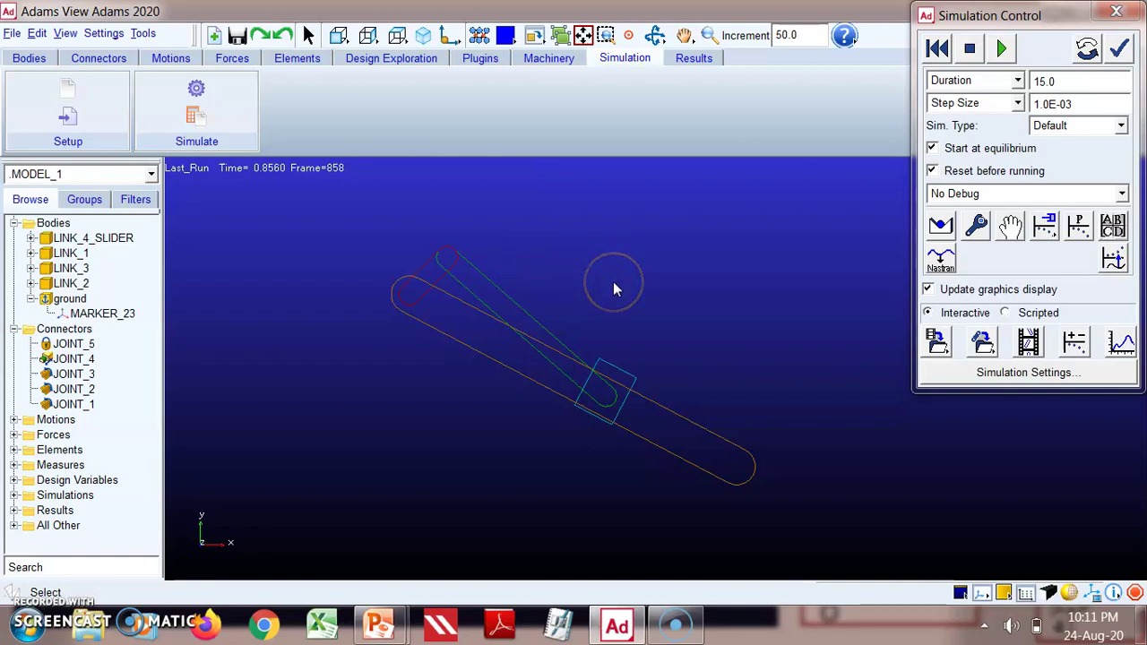
pyautogui.click(1118, 13)
# Step: Fit the model in view and delete JOINT_5 from the browser tree
pyautogui.click(582, 35)
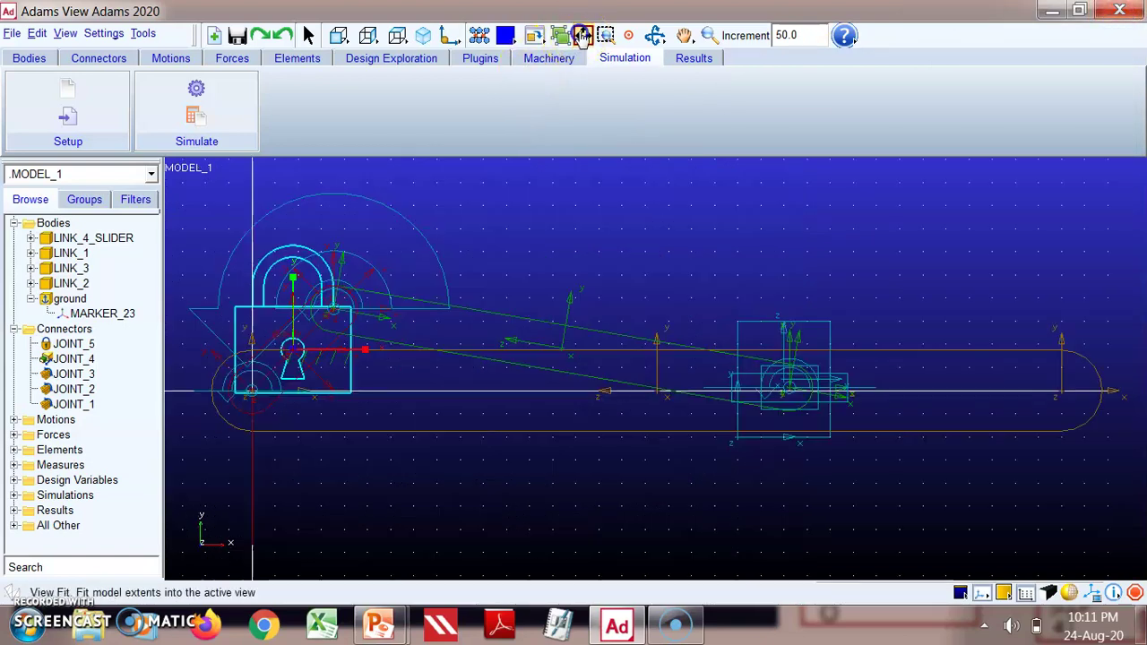
pyautogui.click(81, 346)
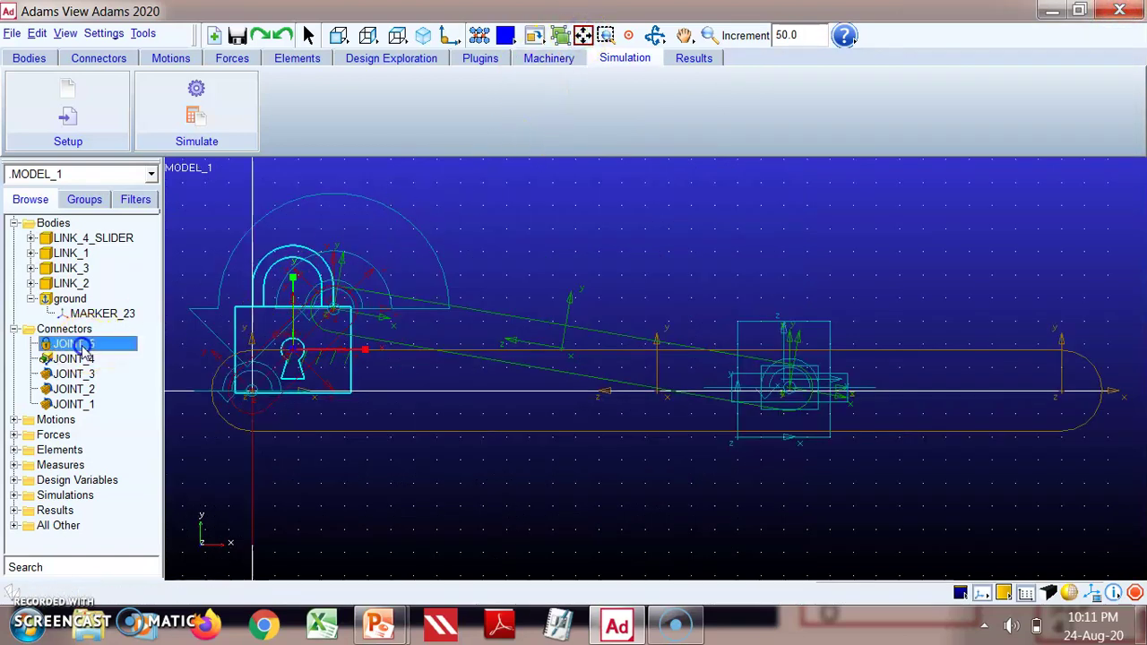
pyautogui.rightClick(83, 350)
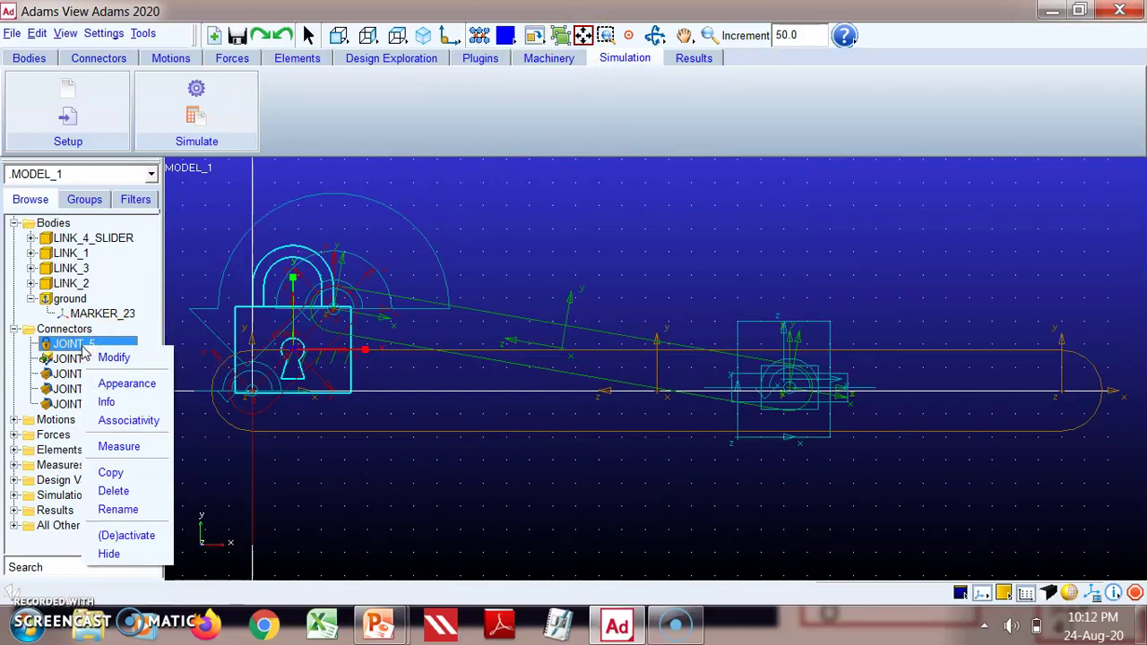
pyautogui.click(111, 491)
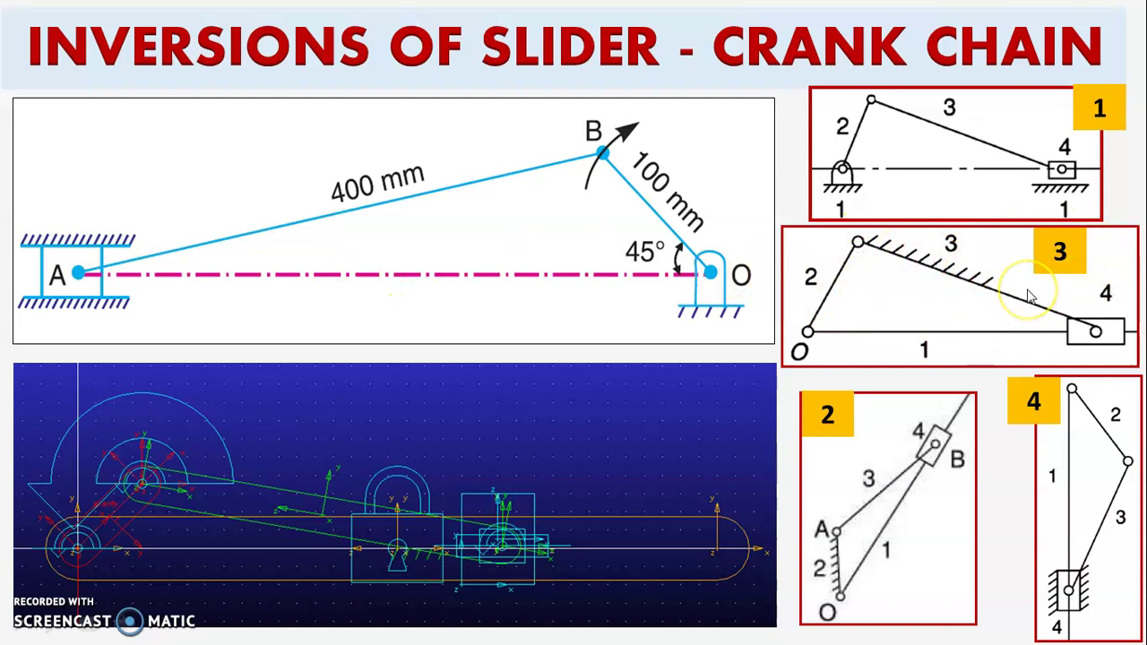
pyautogui.hotkey('alt', 'Tab')
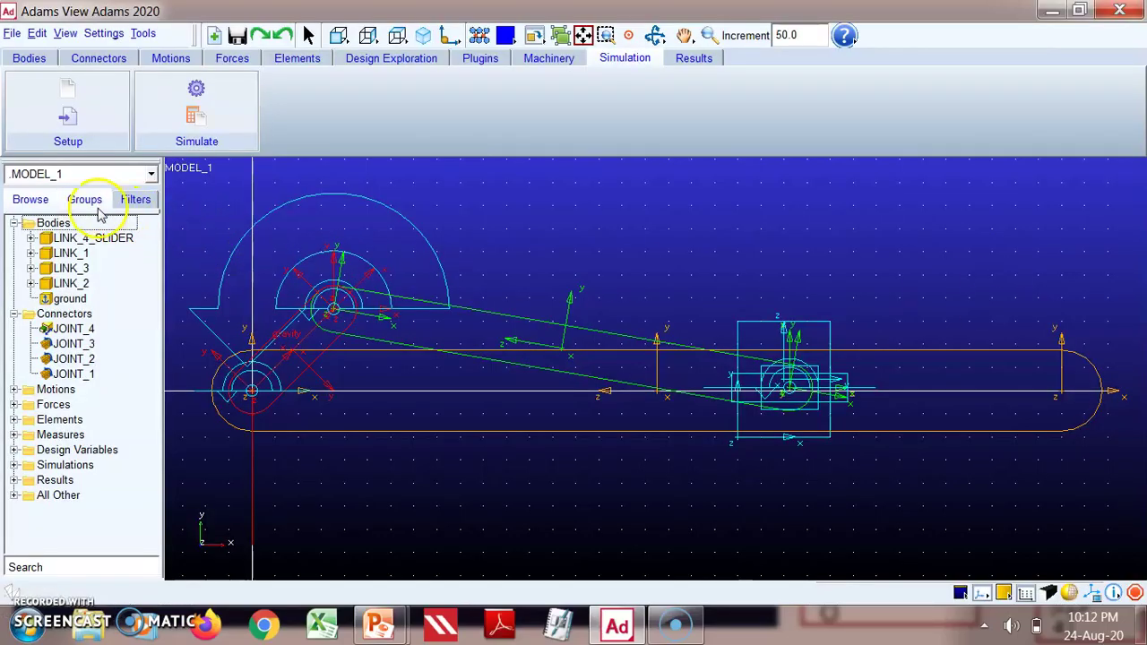
# Step: Add fixed joint JOINT_5 locking LINK_3 to ground
pyautogui.click(96, 61)
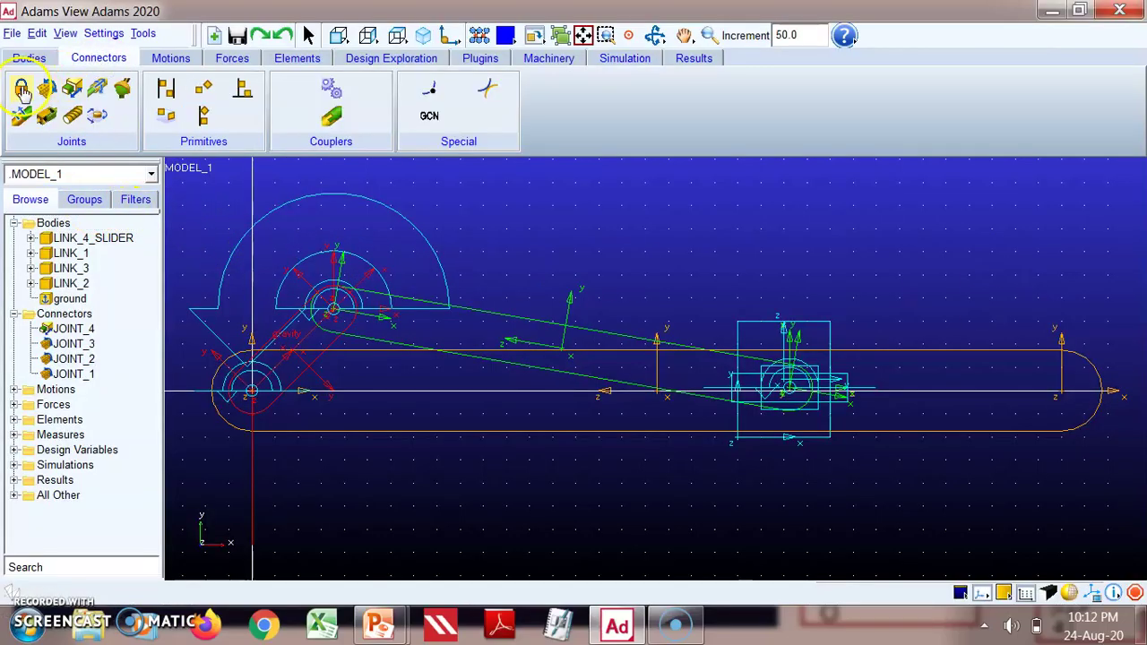
pyautogui.click(21, 90)
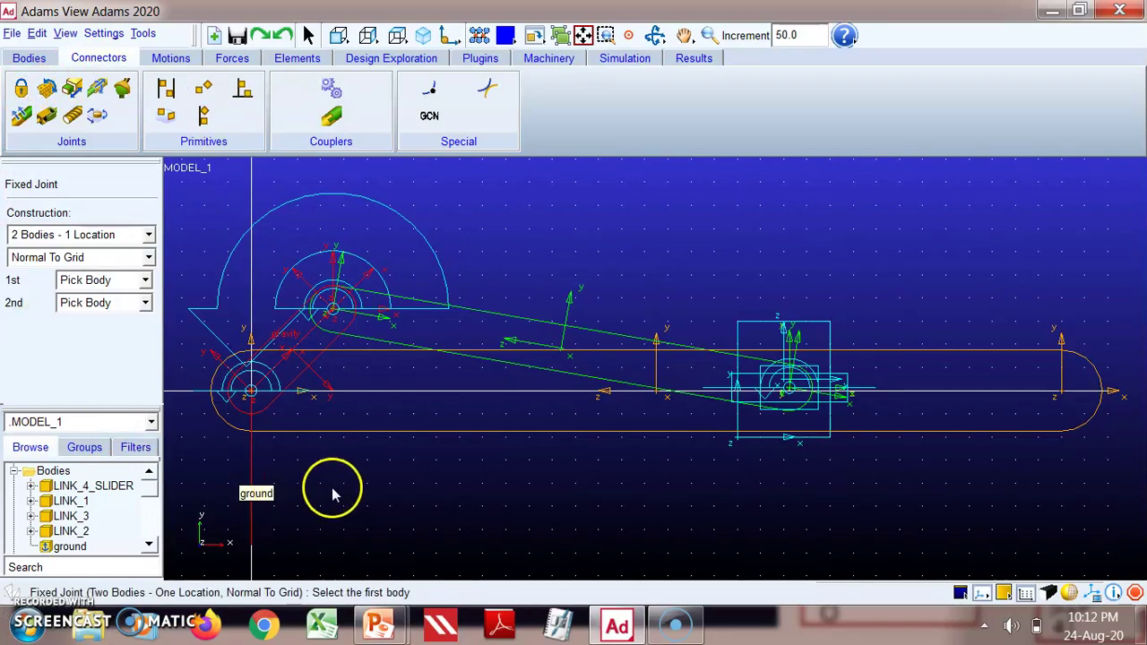
pyautogui.click(550, 331)
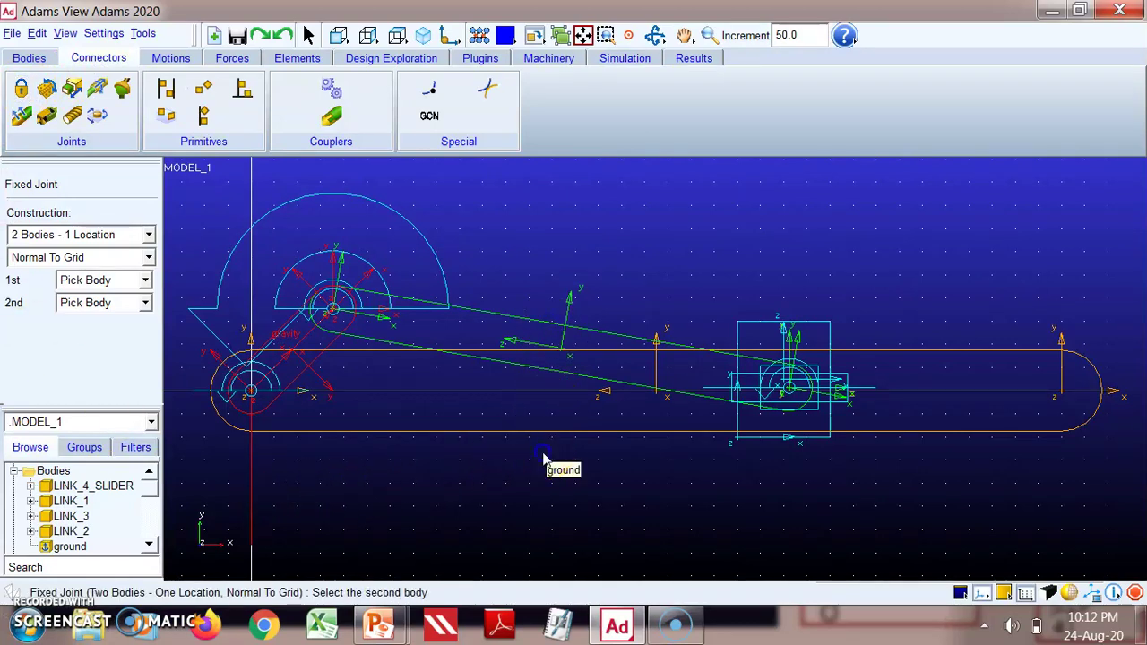
pyautogui.click(560, 351)
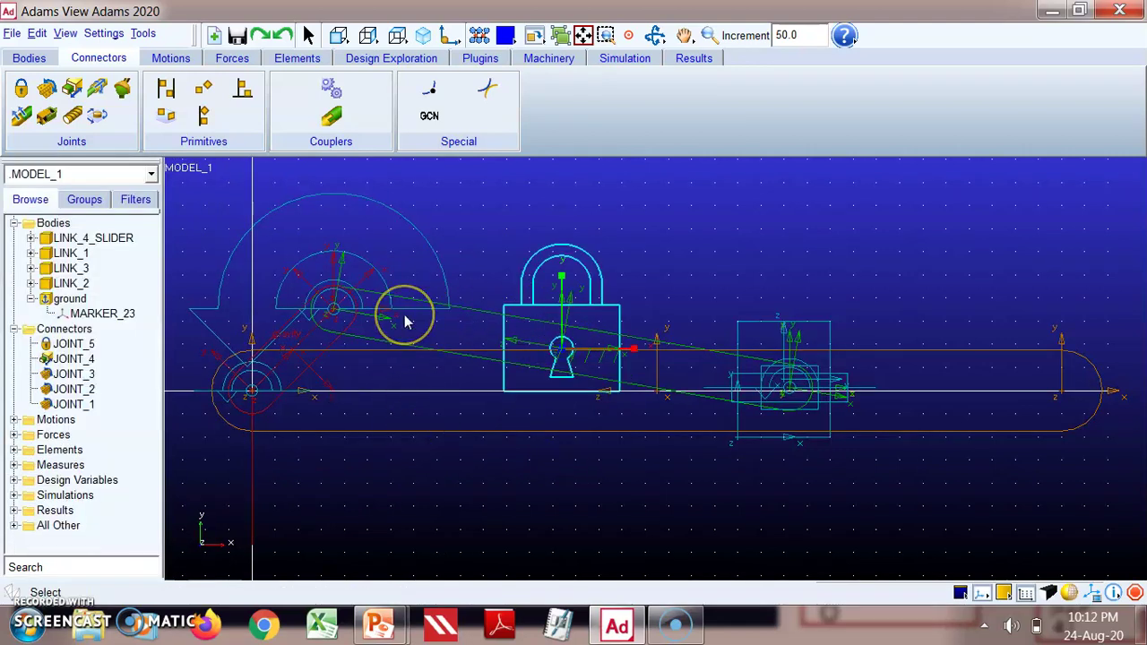
pyautogui.click(621, 62)
# Step: Simulate with LINK_3 fixed, stop at Time=2.1750, and reset the model
pyautogui.click(196, 94)
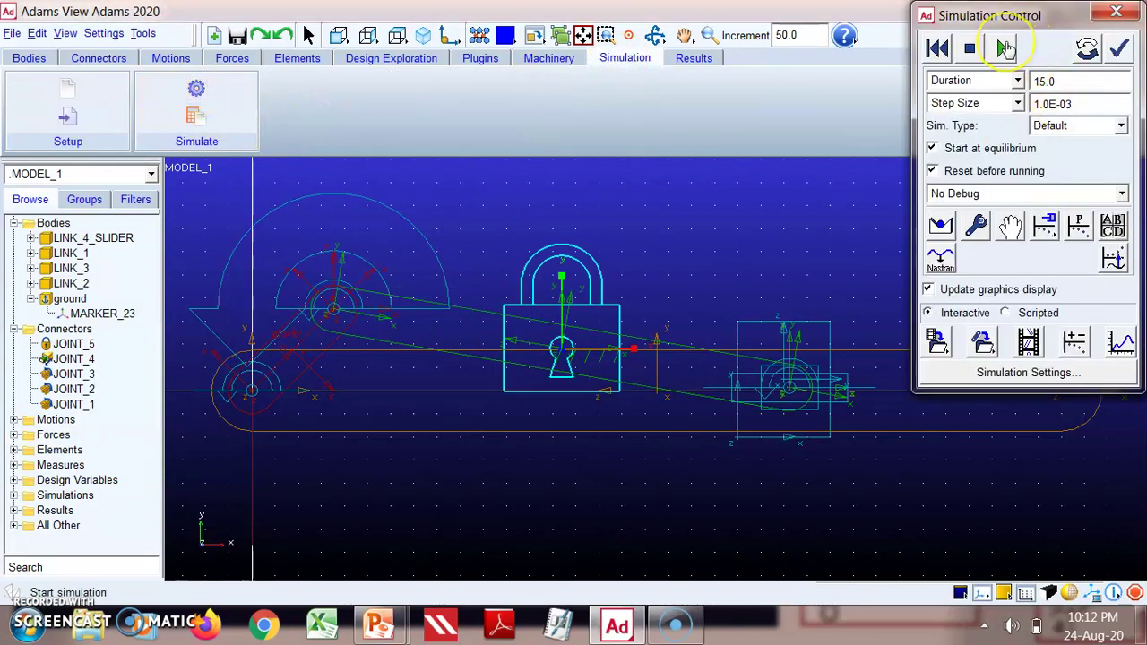
pyautogui.click(1005, 48)
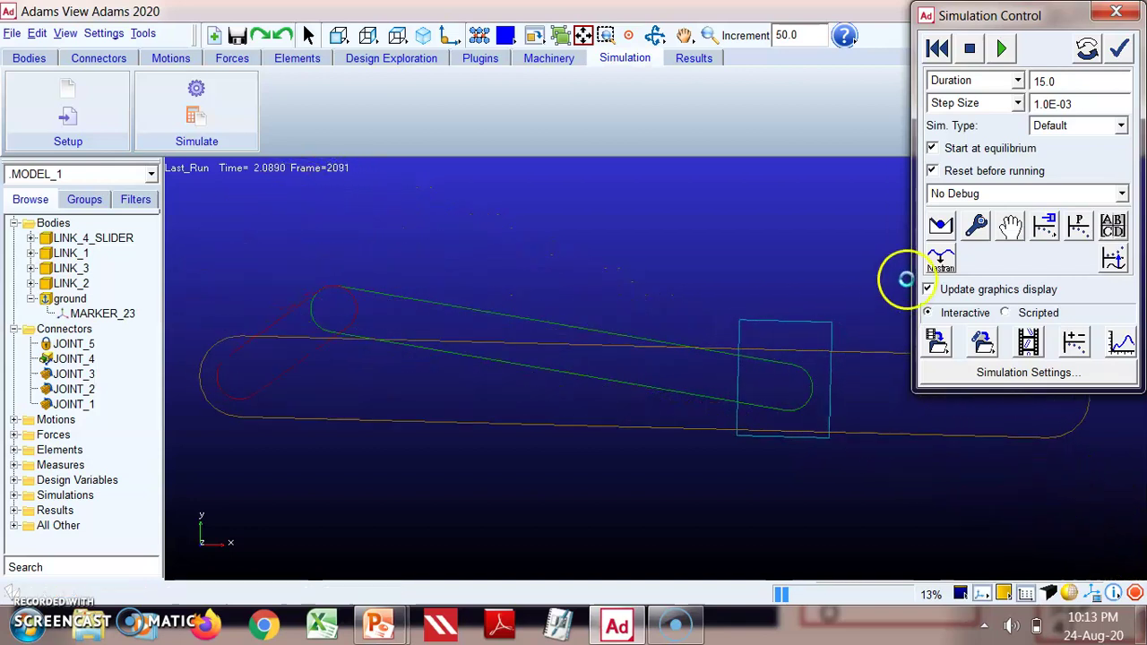
pyautogui.click(970, 49)
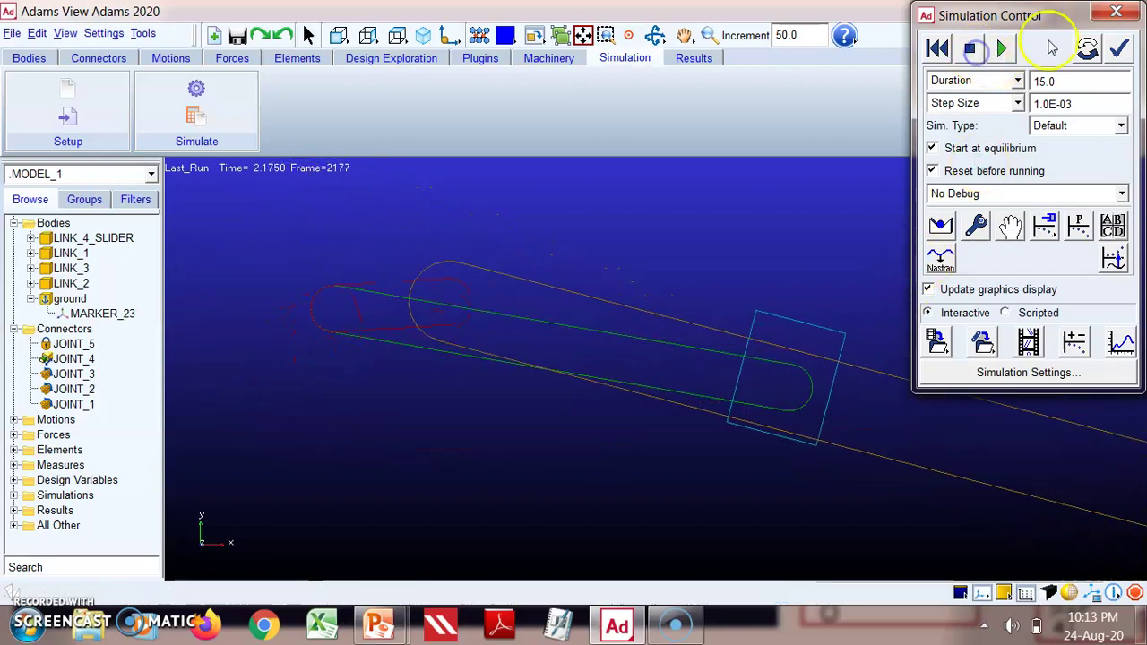
pyautogui.click(1116, 13)
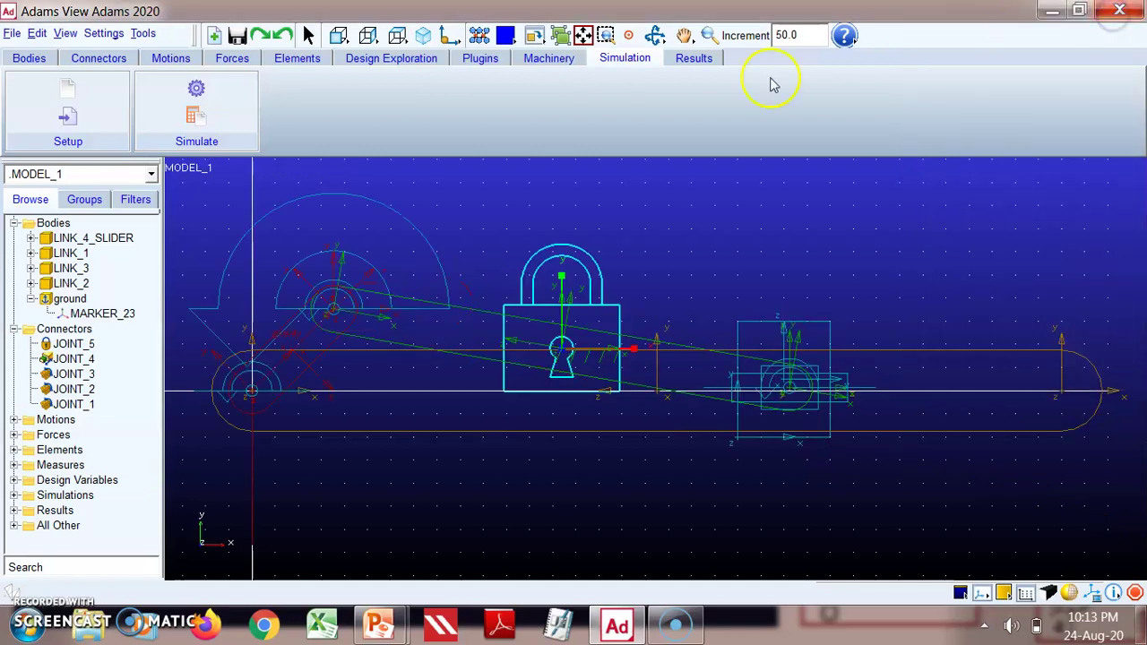
# Step: Delete JOINT_5 and recreate it locking LINK_4_SLIDER to ground at the slider's centre
pyautogui.rightClick(67, 346)
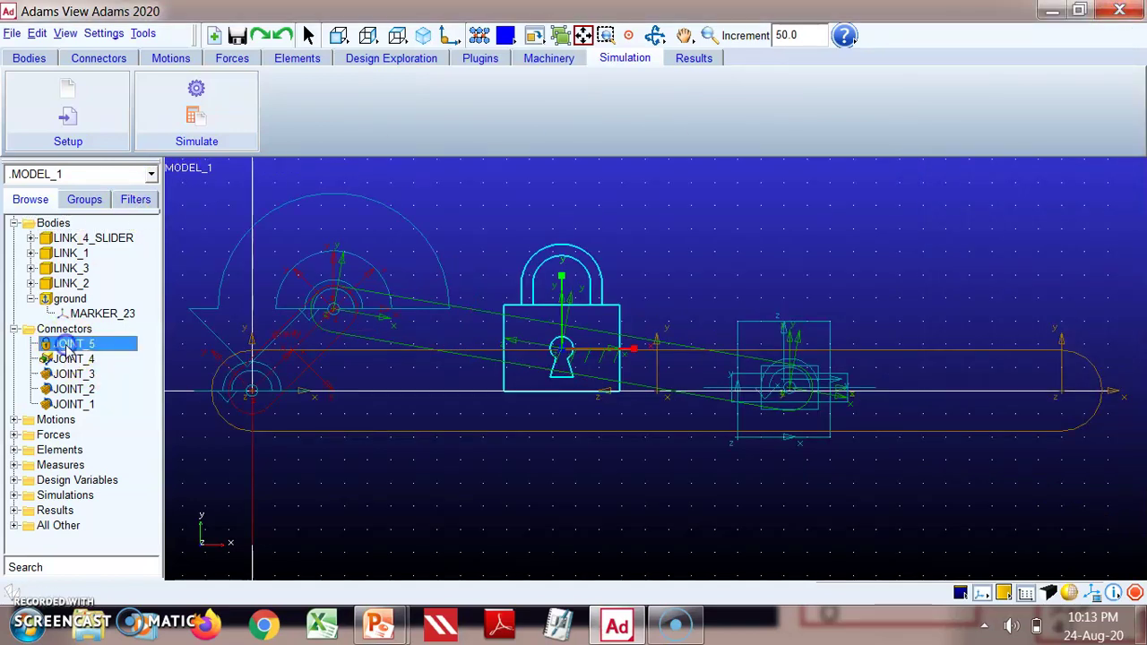
pyautogui.click(97, 489)
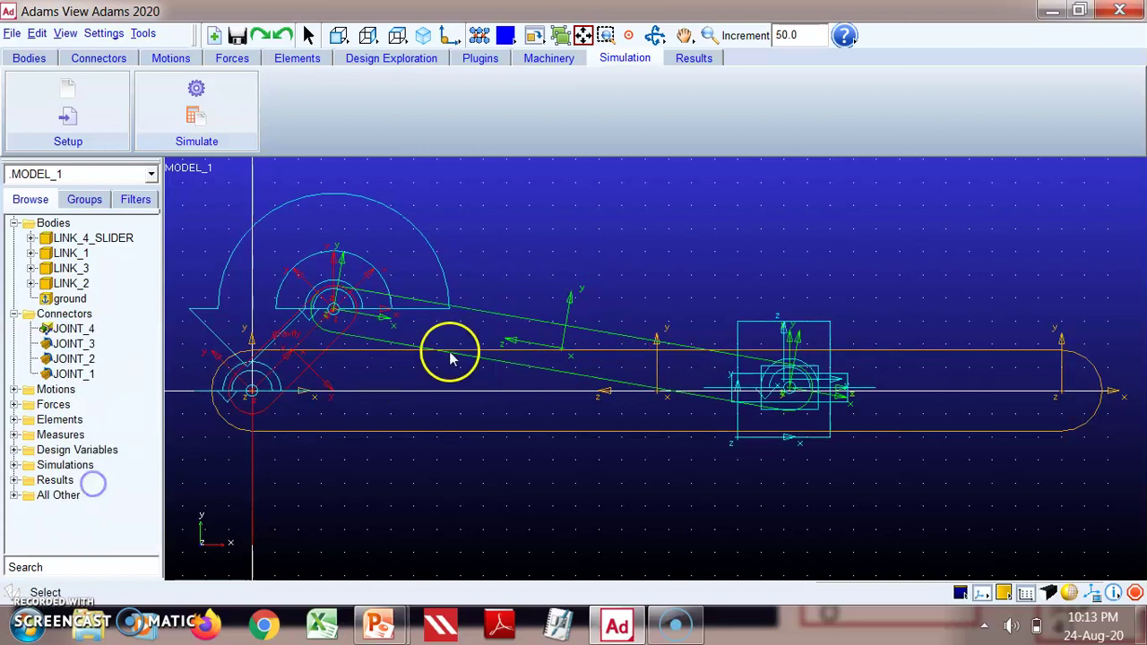
pyautogui.click(101, 60)
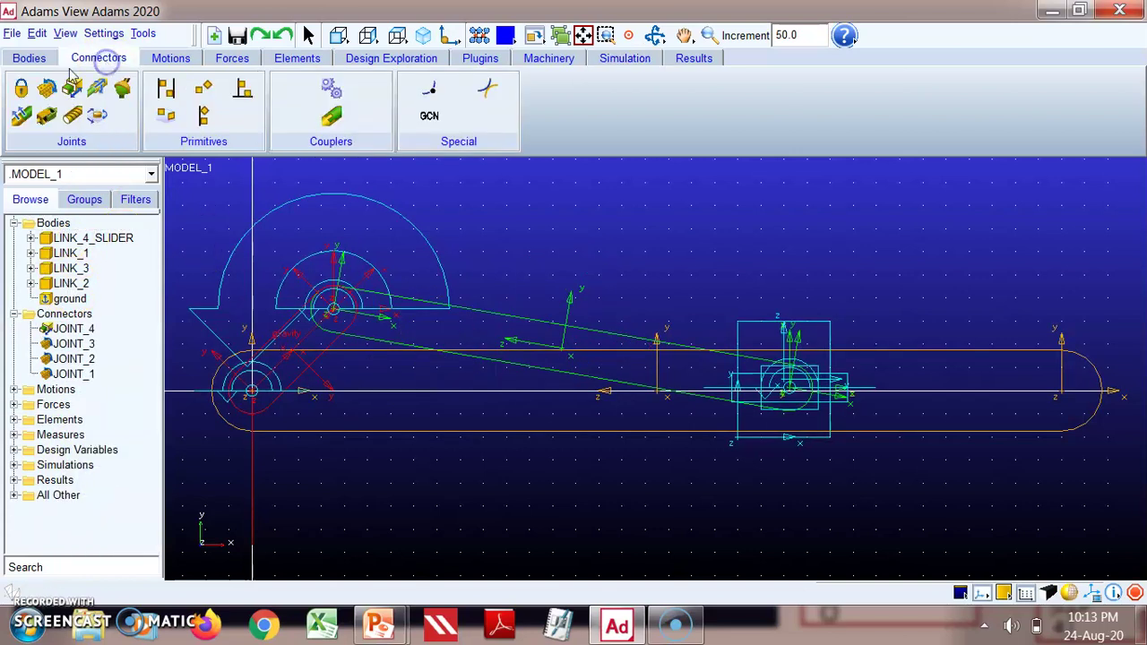
pyautogui.click(22, 89)
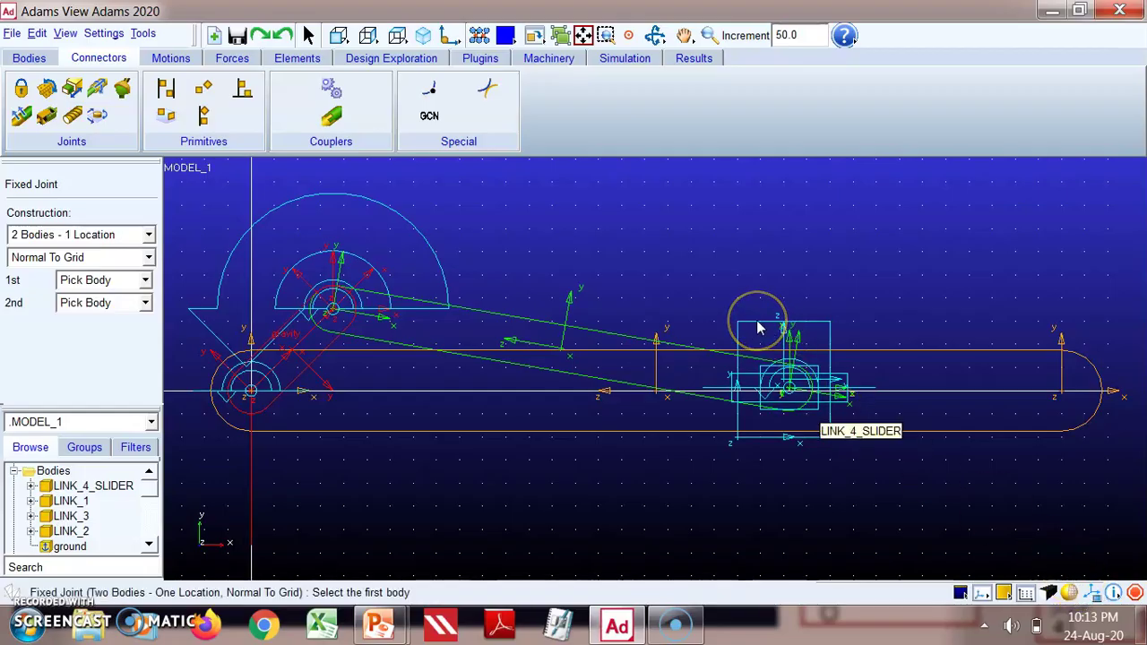
pyautogui.click(759, 328)
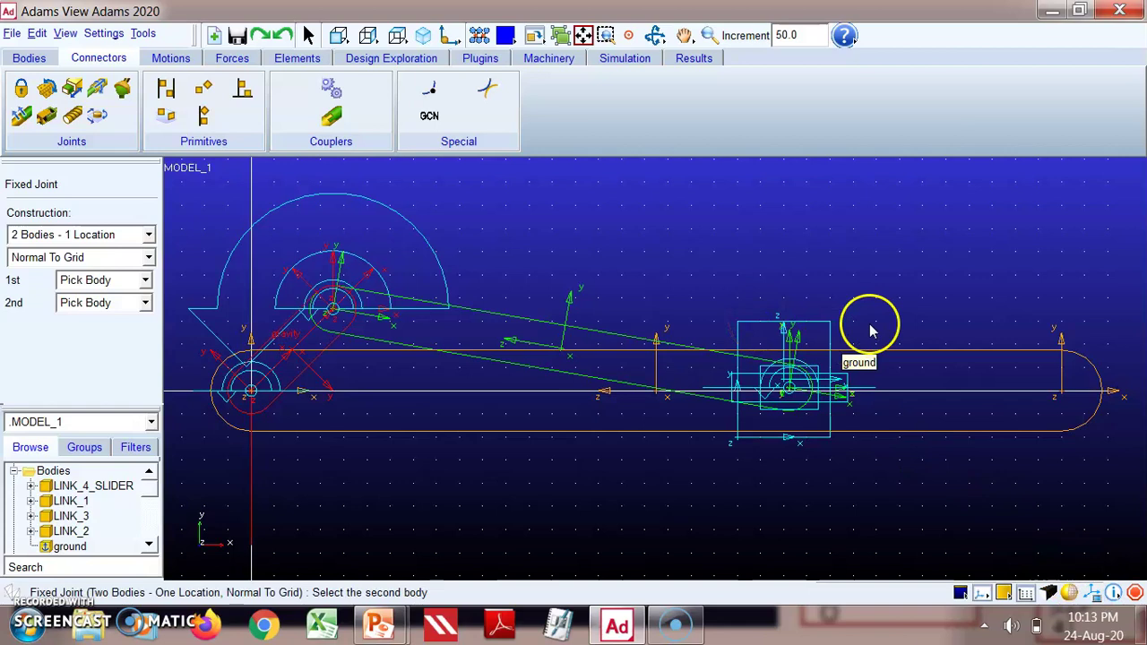
pyautogui.click(790, 384)
pyautogui.click(791, 385)
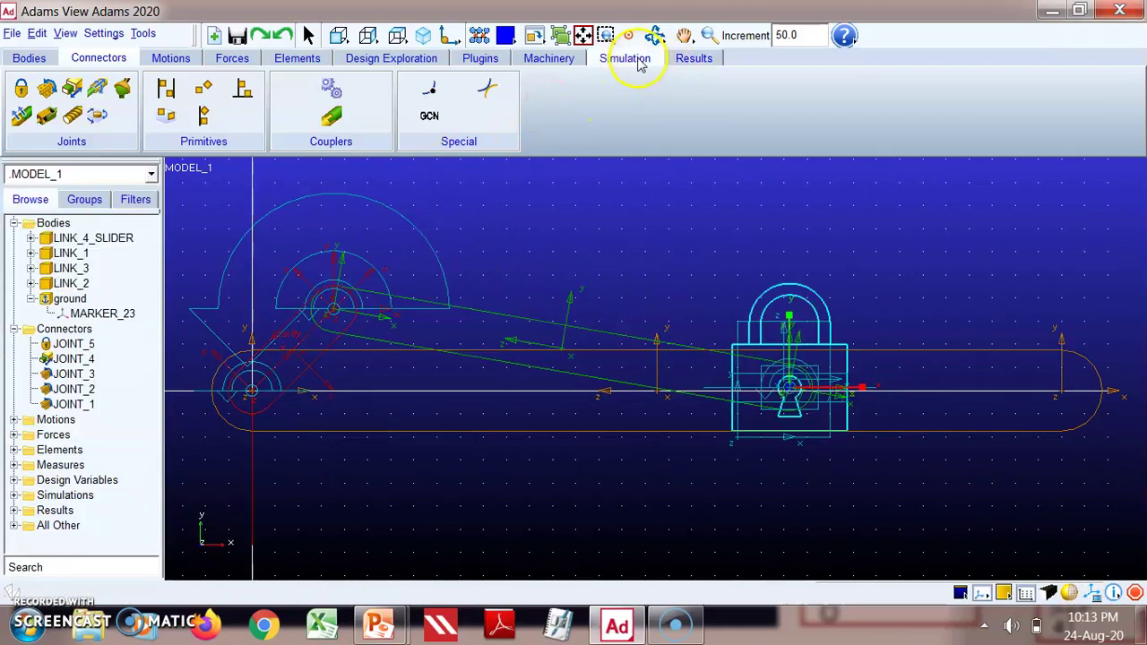
pyautogui.click(639, 61)
# Step: Run a first simulation with LINK_4_SLIDER fixed to ground, then stop it
pyautogui.click(212, 86)
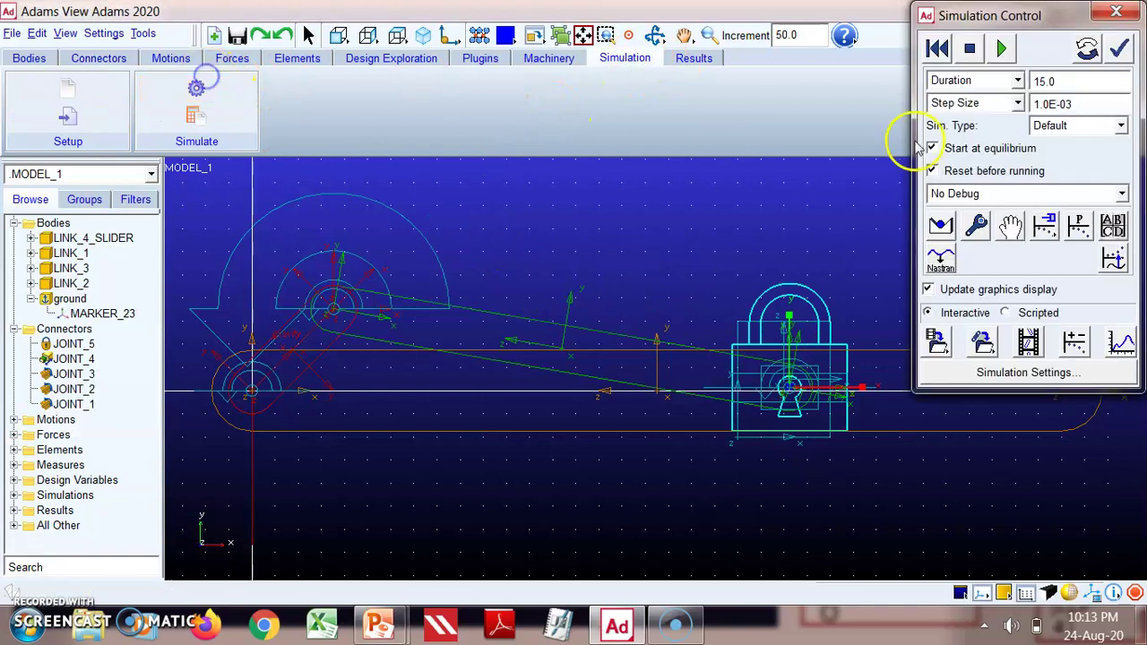
pyautogui.click(1003, 48)
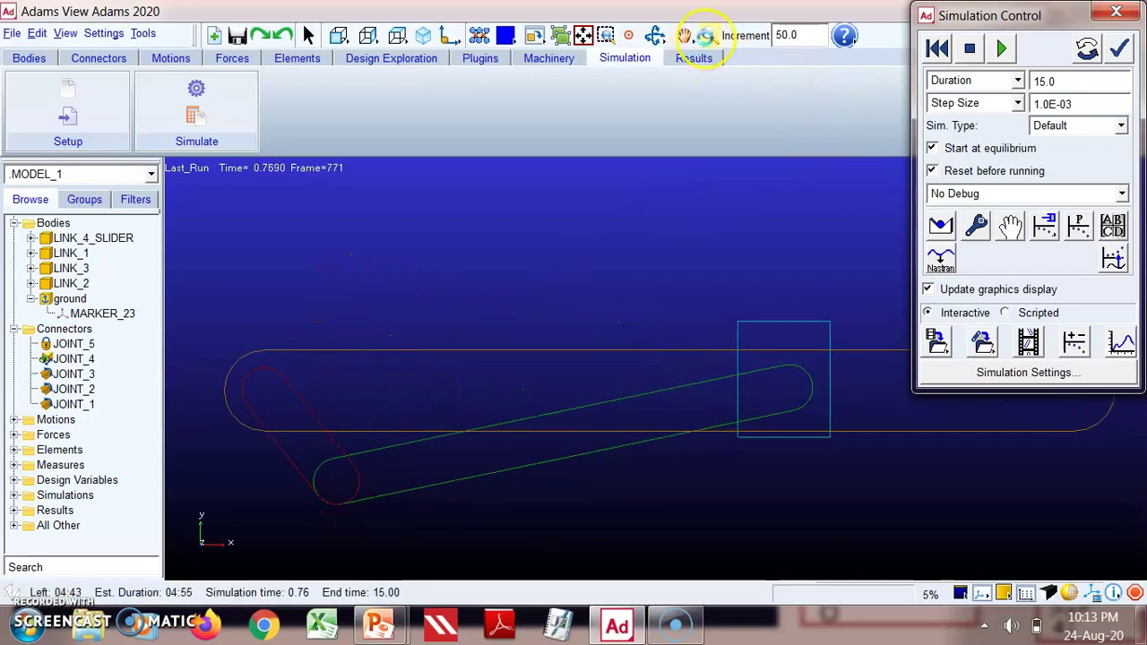
pyautogui.click(969, 50)
# Step: Zoom out and recentre the mechanism in view, then rerun the simulation to Time=0.8220
pyautogui.click(709, 35)
pyautogui.moveTo(653, 215); pyautogui.dragTo(652, 242)
pyautogui.click(684, 35)
pyautogui.moveTo(705, 281); pyautogui.dragTo(615, 246)
pyautogui.click(710, 36)
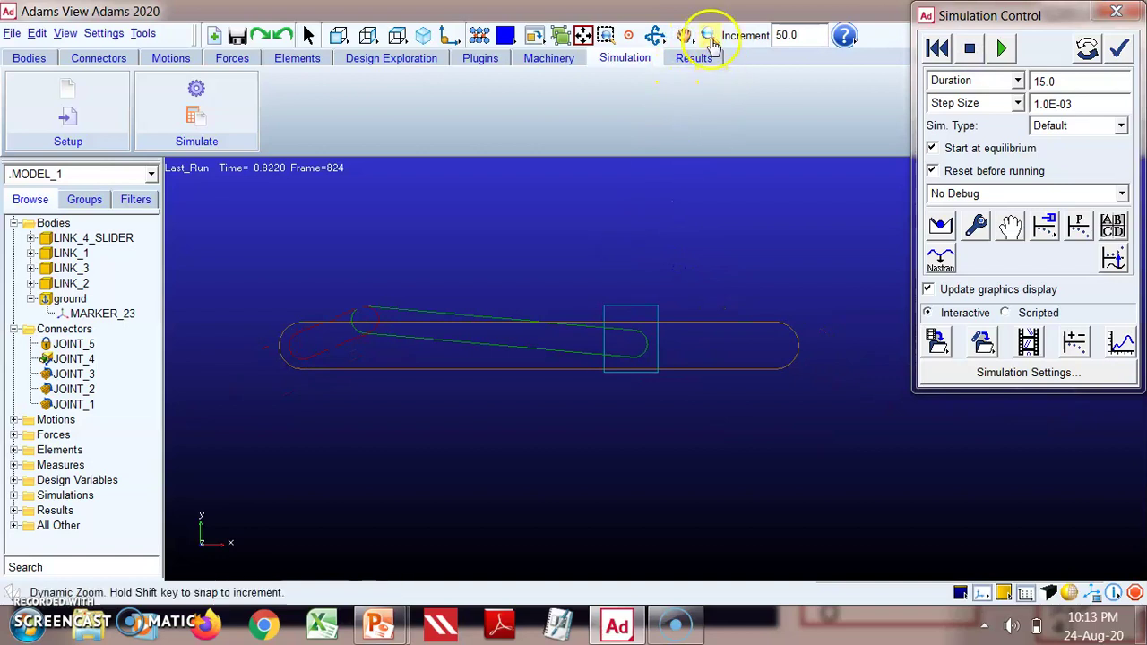
pyautogui.click(1001, 48)
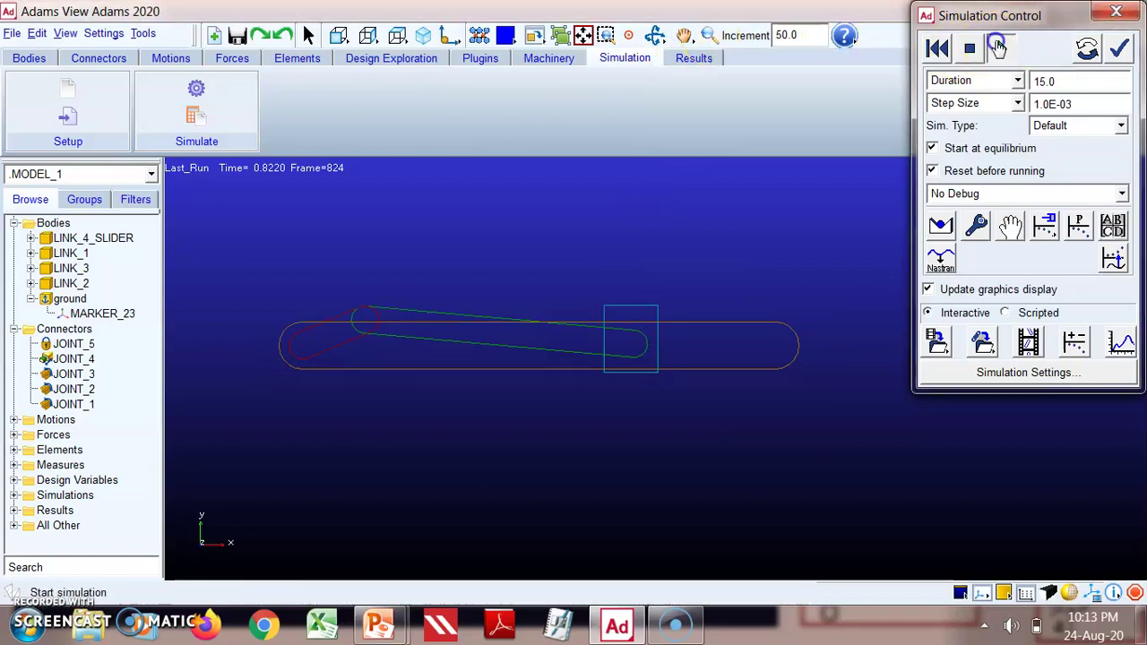